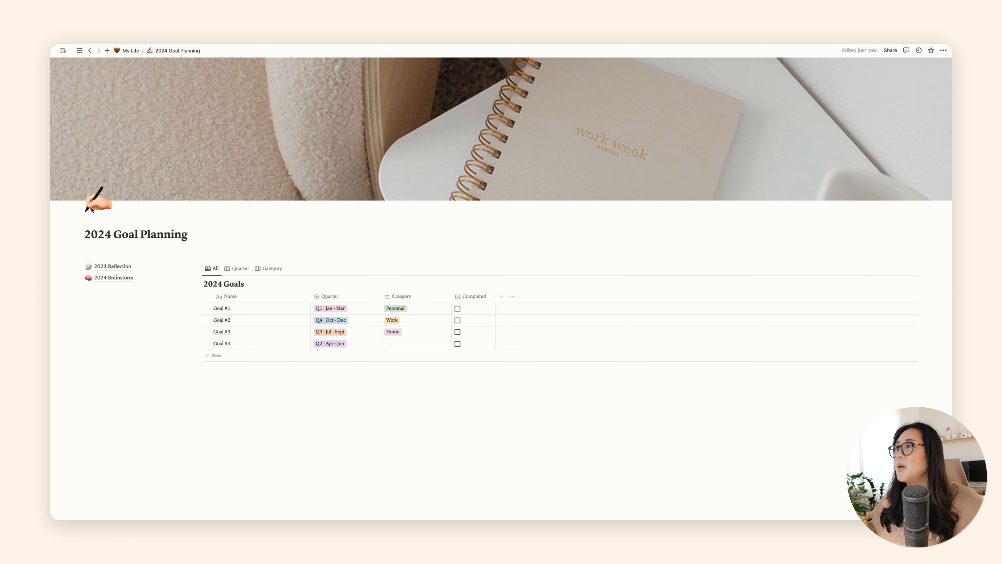
Step: Open the 2023 Reflection page and replace the top goals placeholder with separate lines for Personal, Work and Home
click(124, 268)
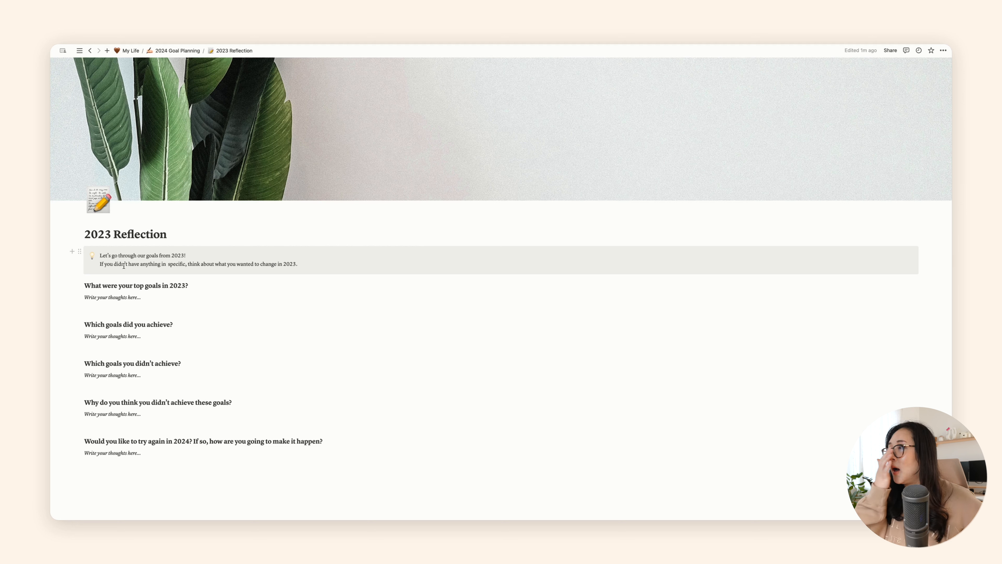
triple_click(163, 296)
key(BackSpace)
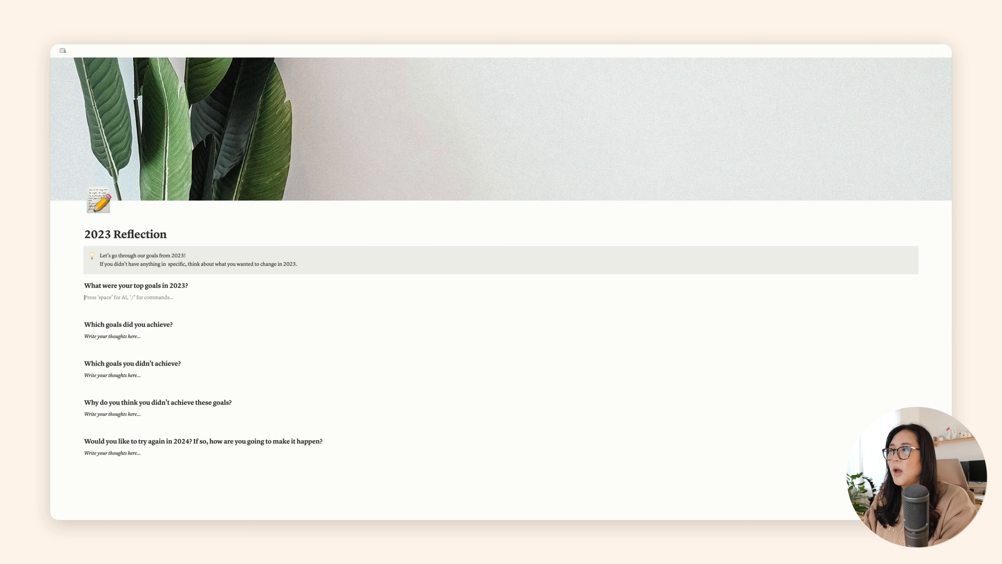
text(Pe)
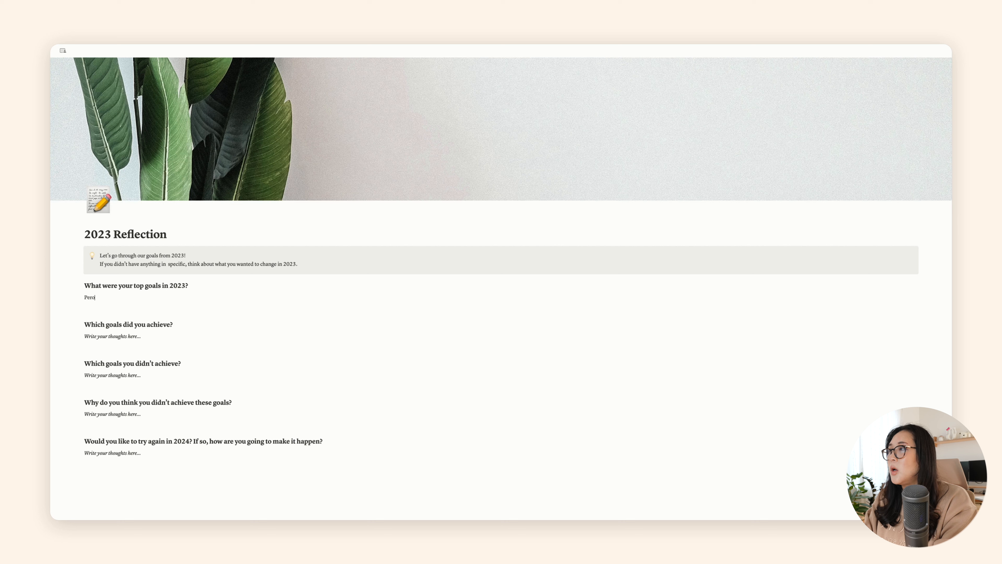
text(rsonal)
key(Return)
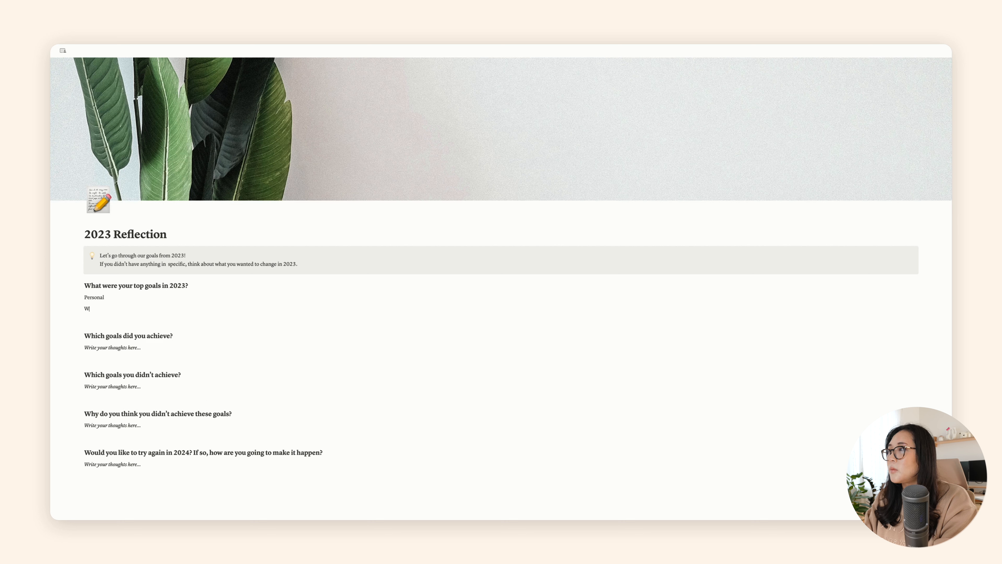
text(Work)
key(Return)
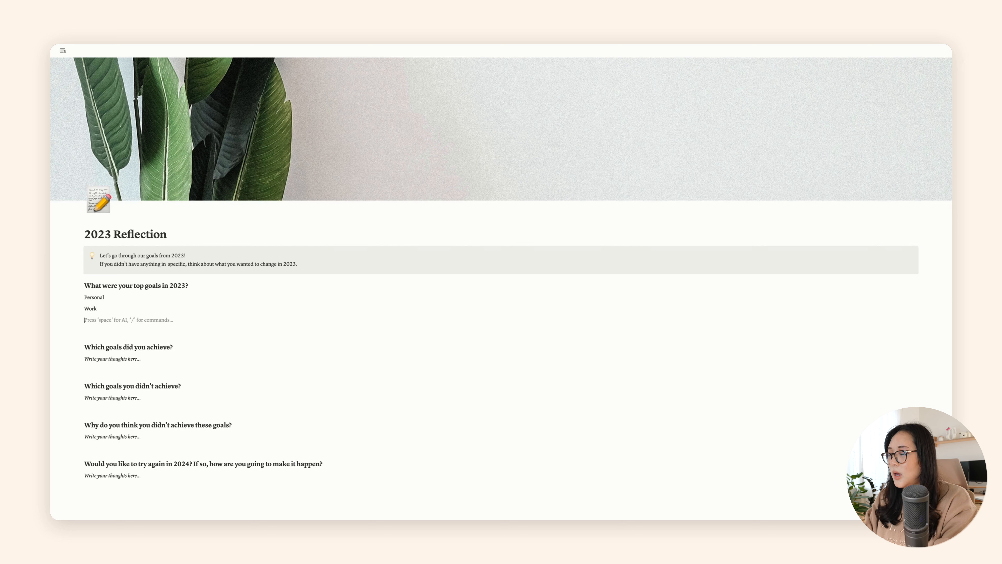
text(Home:)
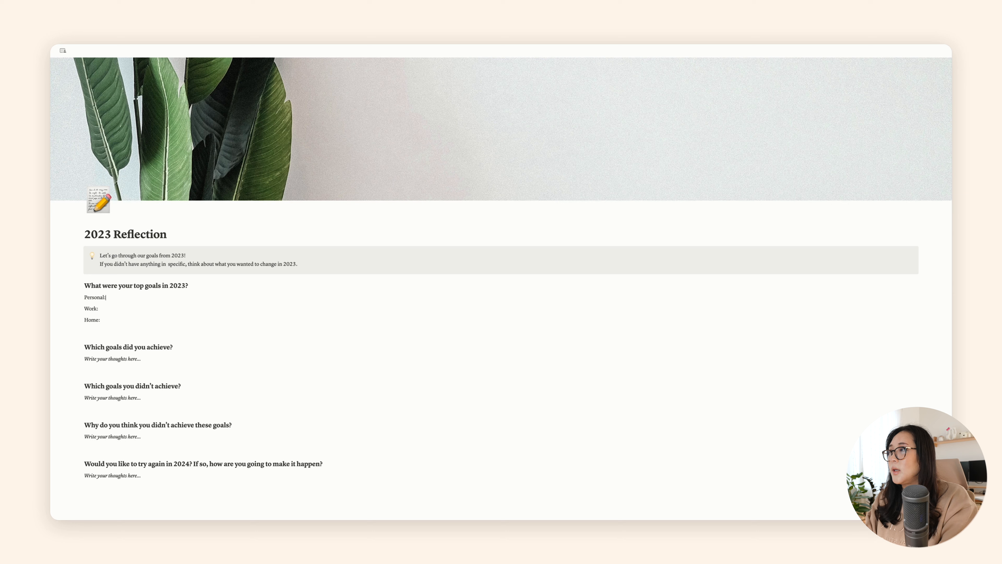
Step: Enter "Fitness" as the Personal goal and "Focusing Instagram and YouTube" as the Work goal
text(ut)
key(BackSpace)
text(itness)
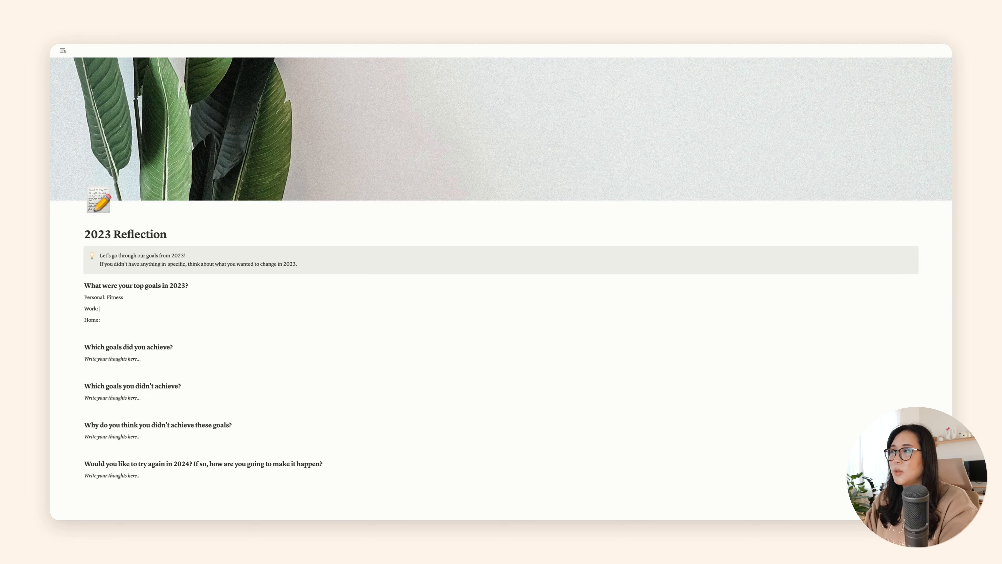
text(Focu)
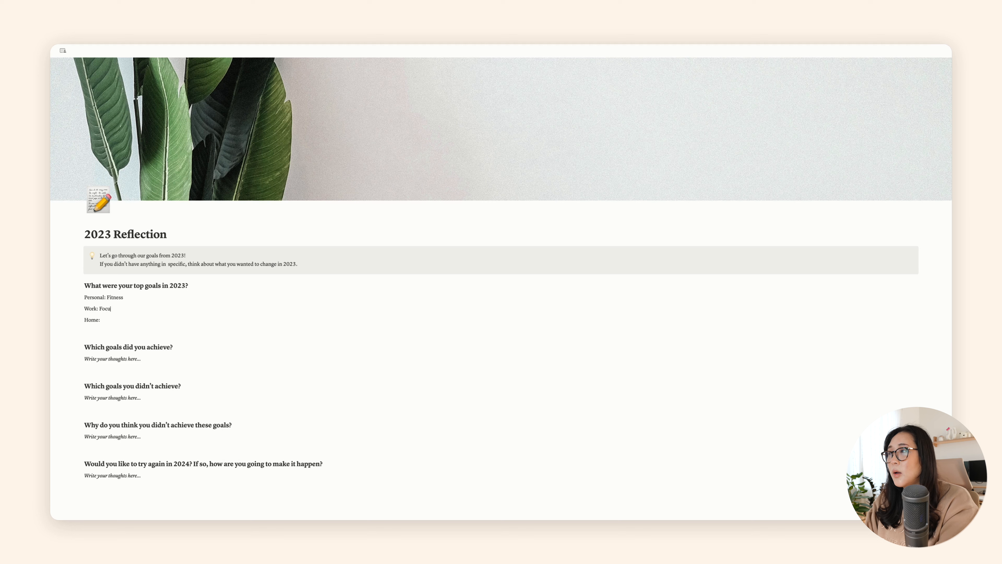
text(sing Instagra)
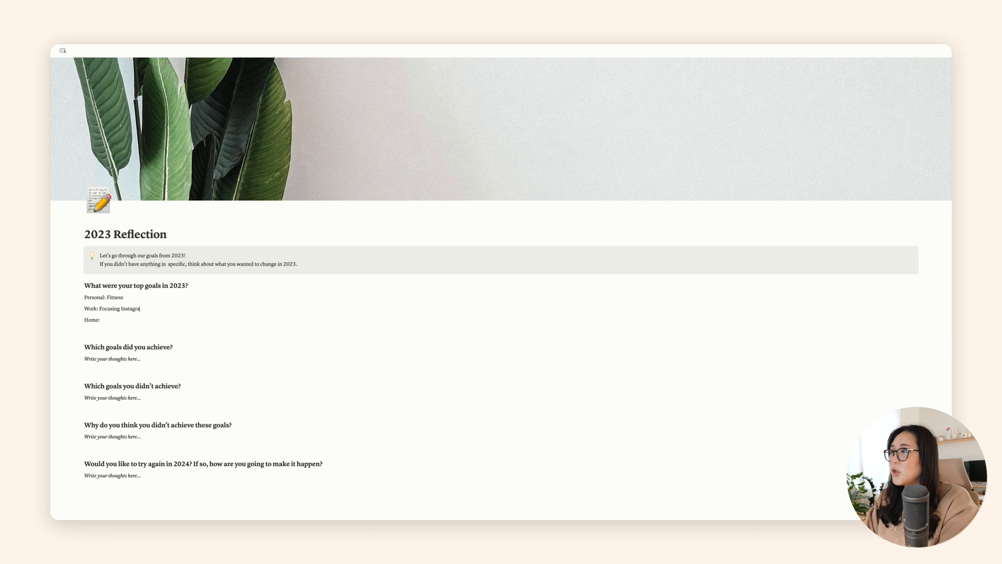
text(m and YouTub)
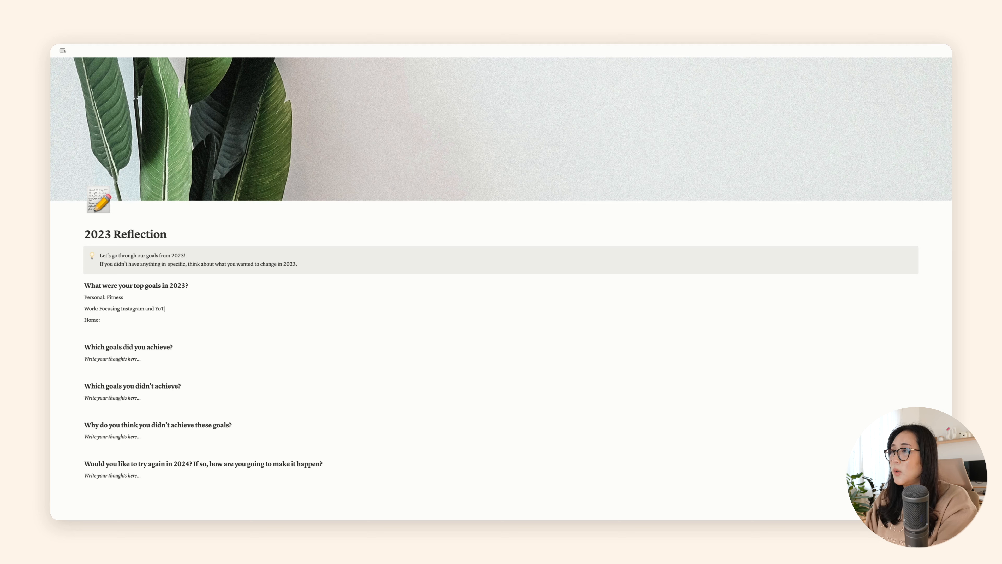
text(e Home: )
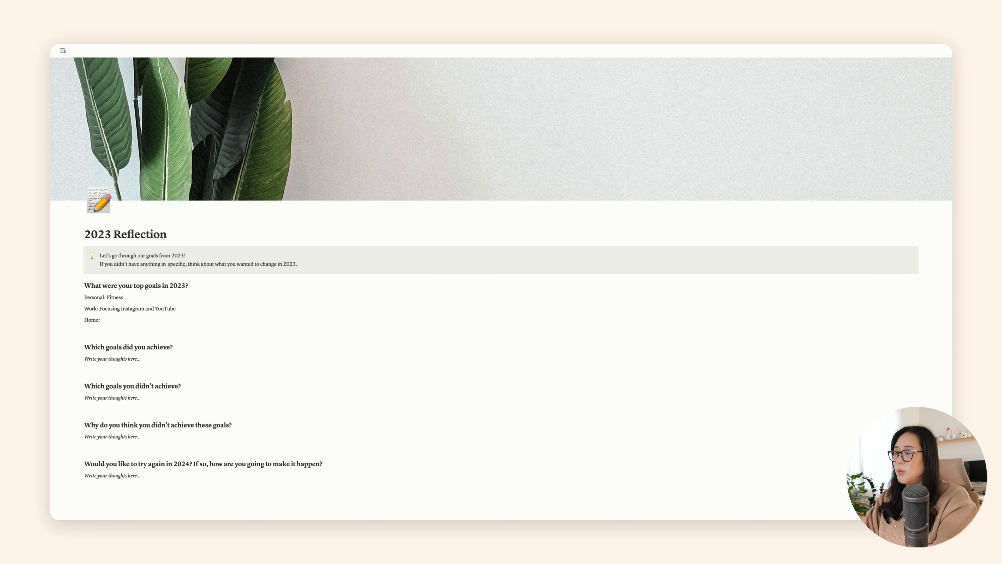
text(Keeping the)
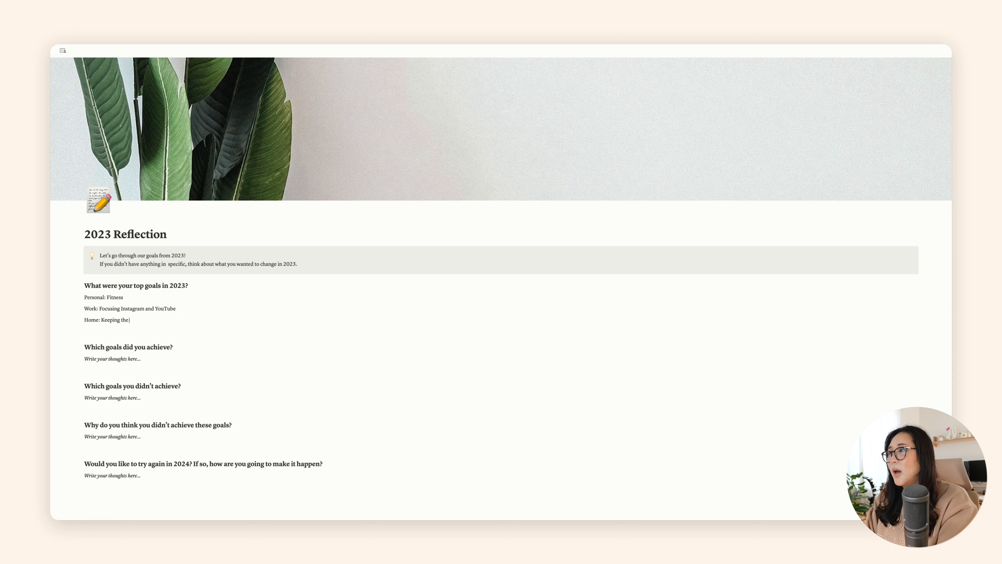
text( space clean)
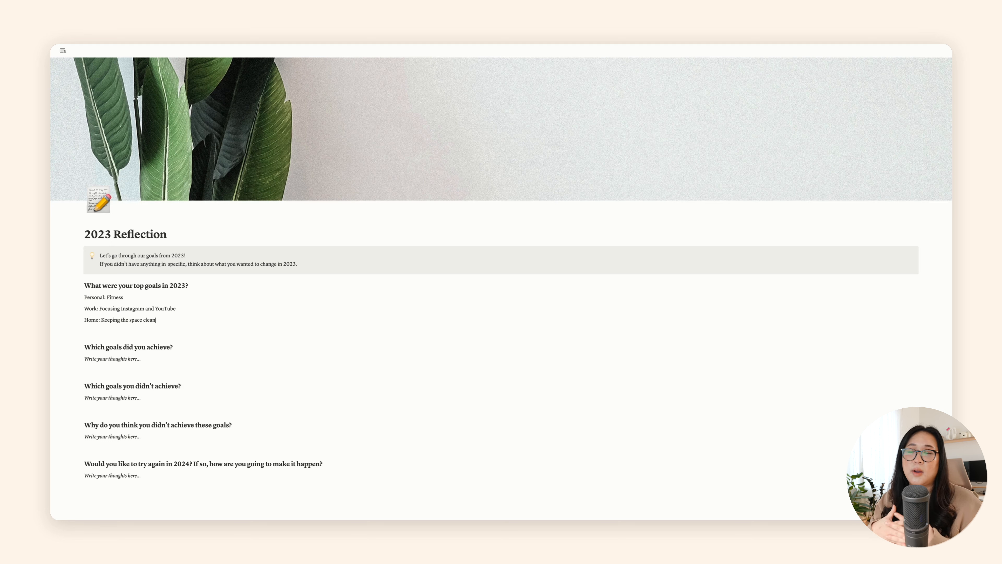
Step: Add "Finish online courses" after Fitness on the Personal line, separated by a comma
click(142, 359)
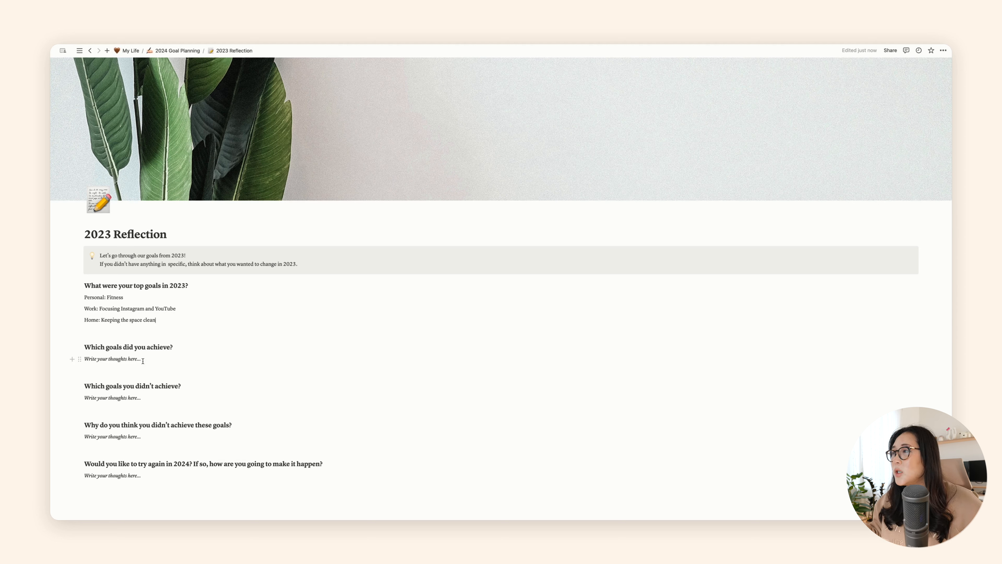
drag(143, 360, 84, 358)
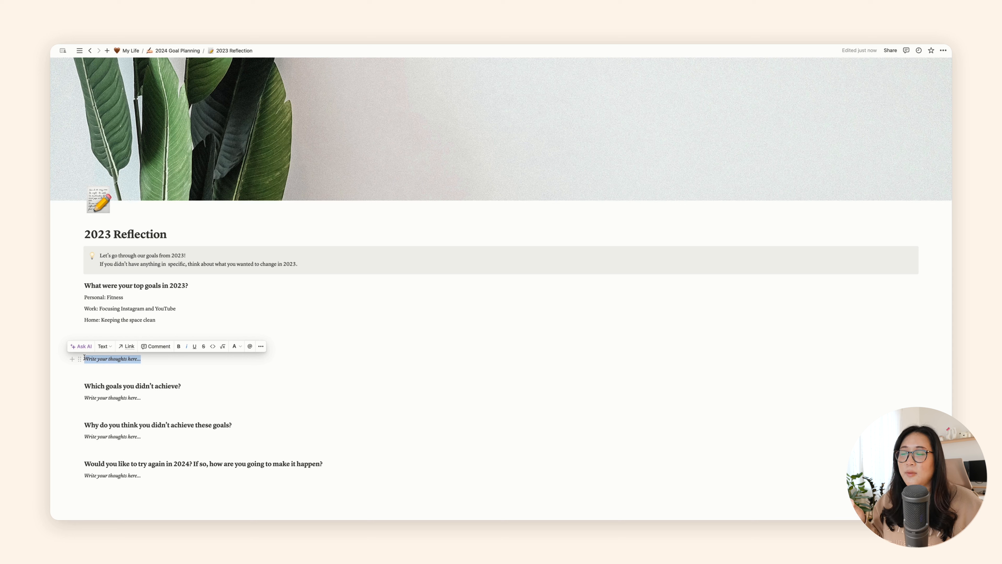
click(134, 298)
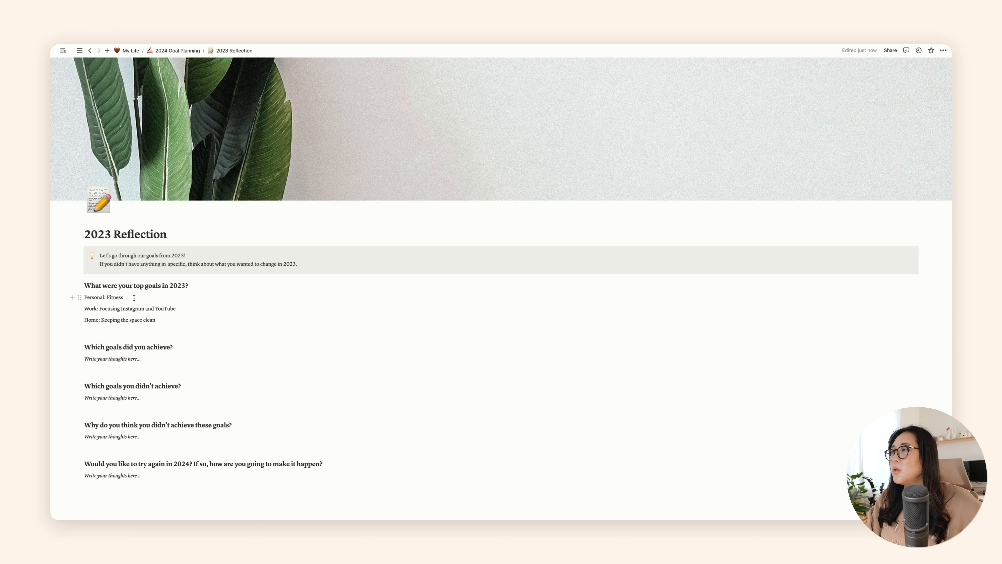
text(, F)
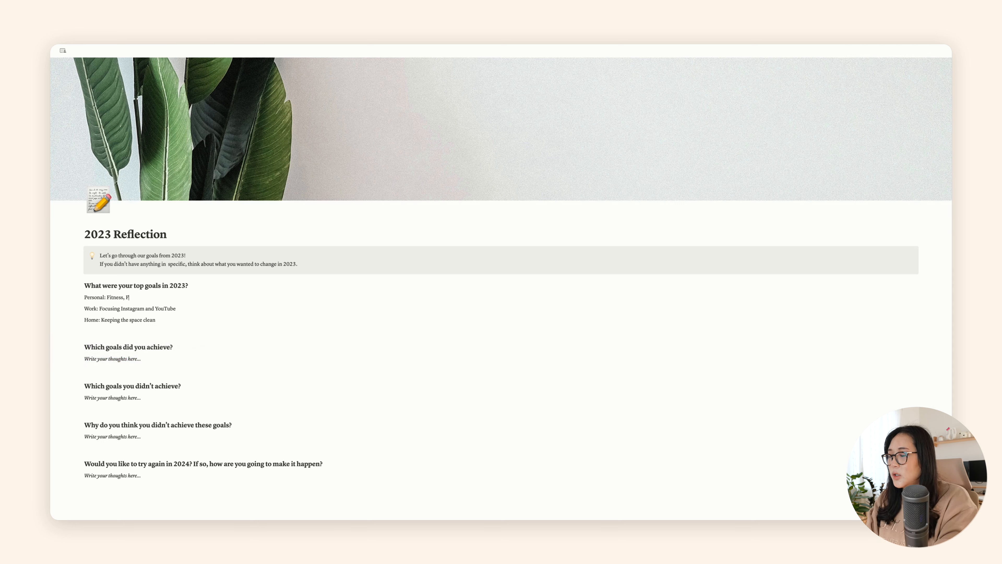
text(inish online courses)
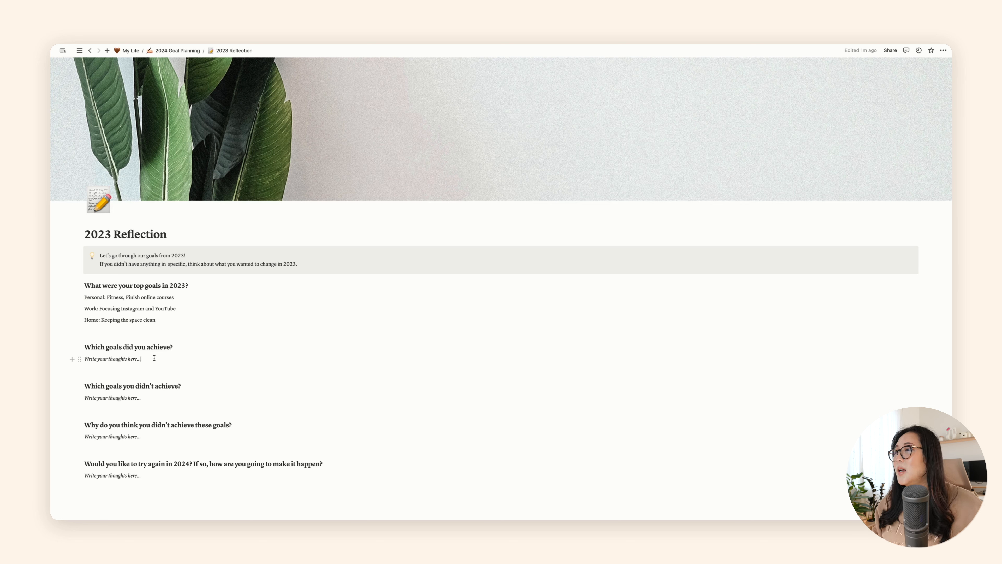
Step: Replace the placeholder under "Which goals did you achieve?" with "N/A"
drag(154, 358, 84, 359)
text(N)
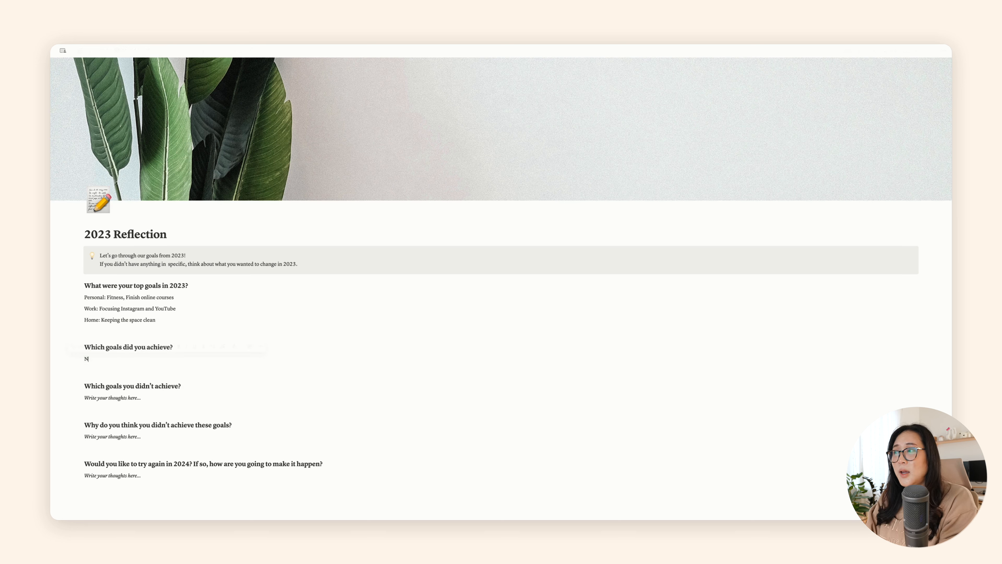
text(/A)
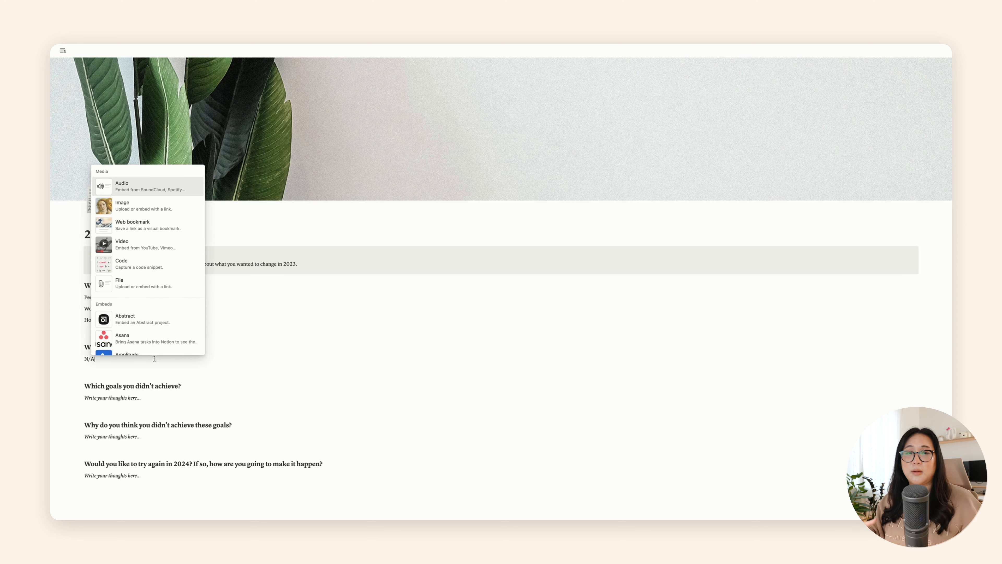
click(226, 376)
click(214, 378)
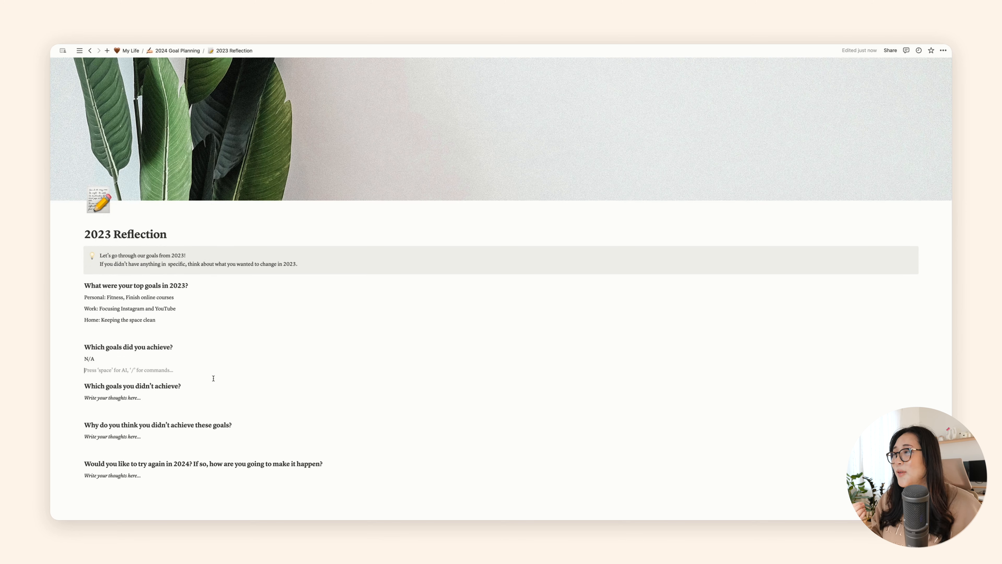
click(179, 397)
drag(162, 398, 85, 395)
click(181, 398)
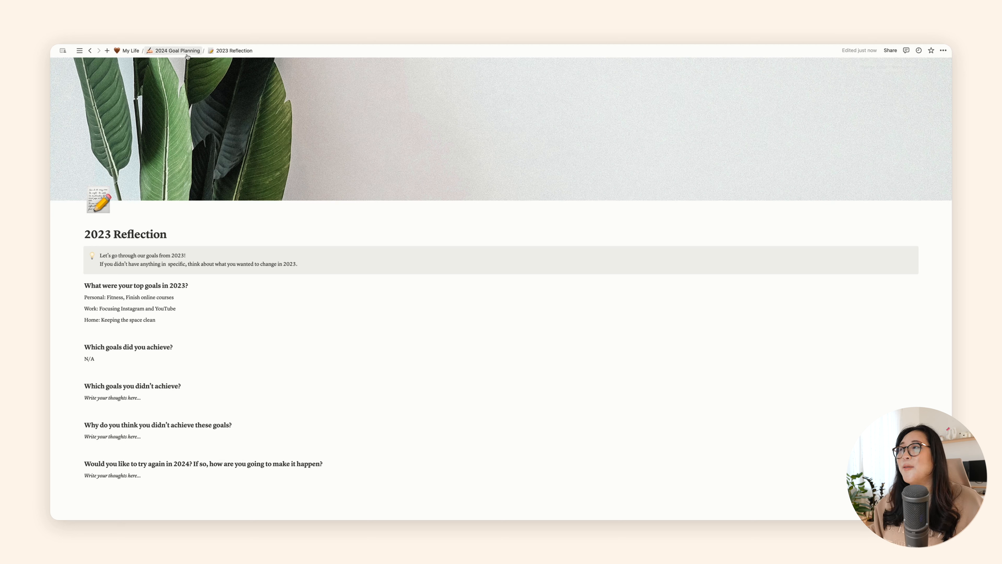
Step: Go back to 2024 Goal Planning, open the 2024 Brainstorm page and replace the goals placeholder with "Personal"
click(177, 51)
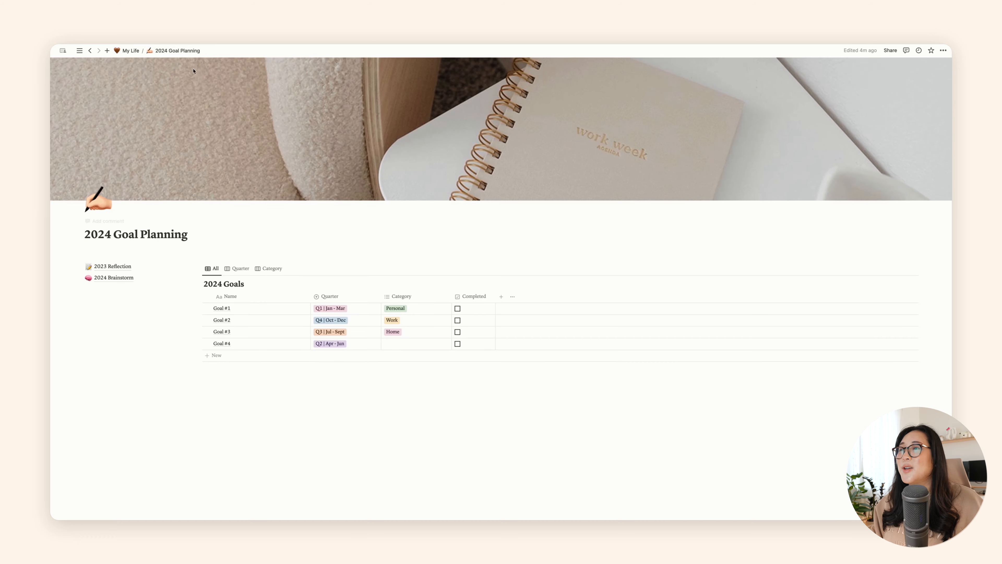
click(109, 278)
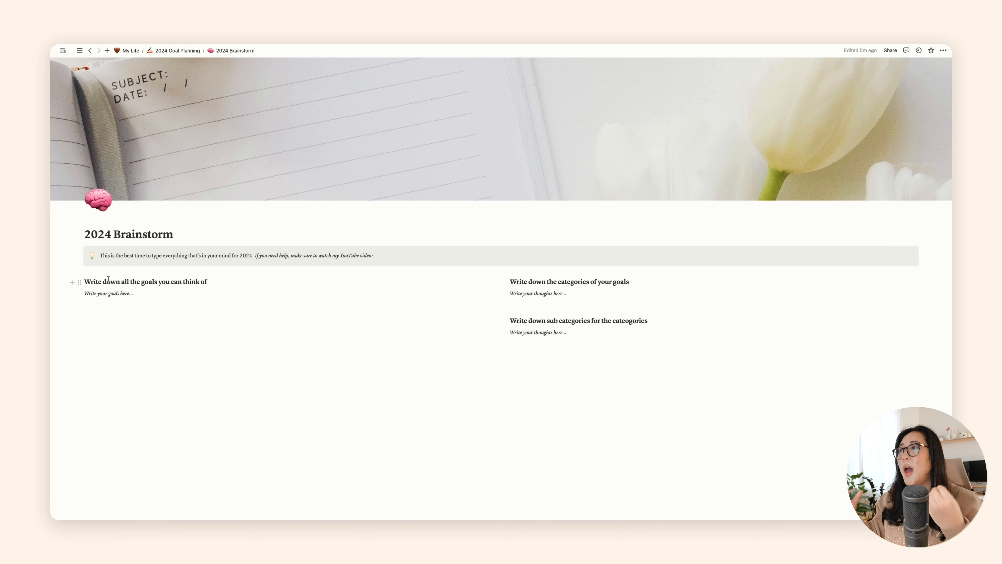
drag(176, 291, 86, 295)
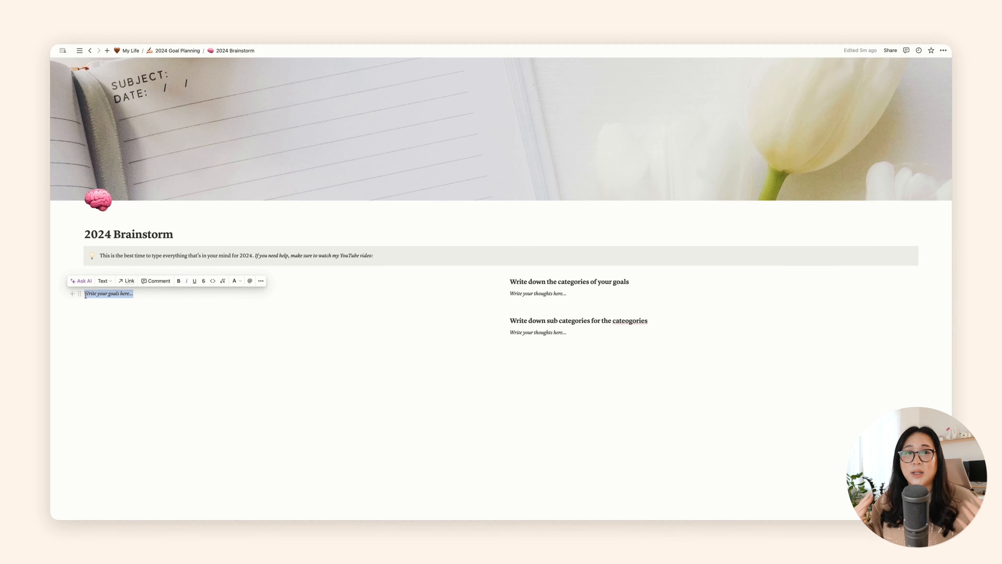
key(BackSpace)
text(P)
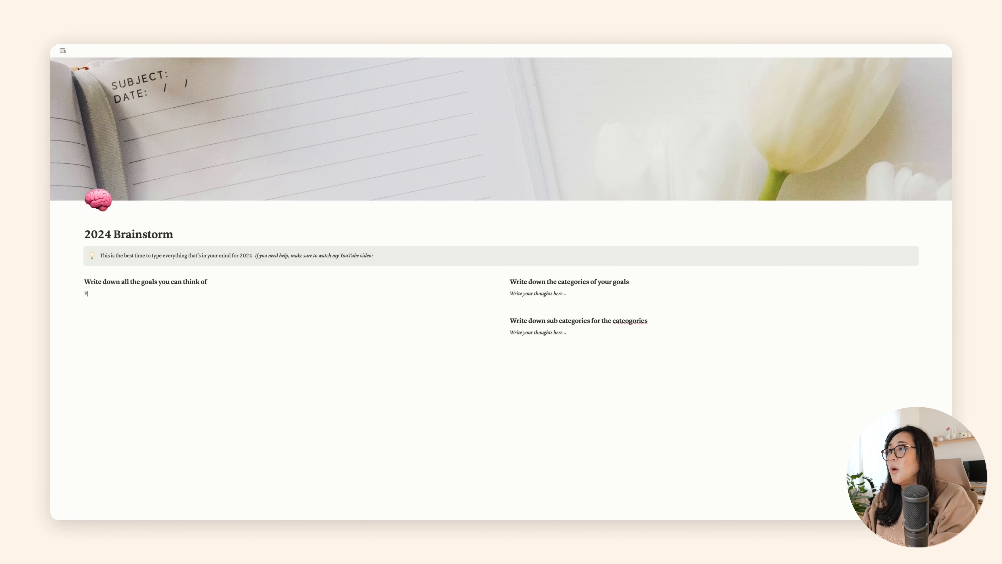
text(ersonlal)
key(Return)
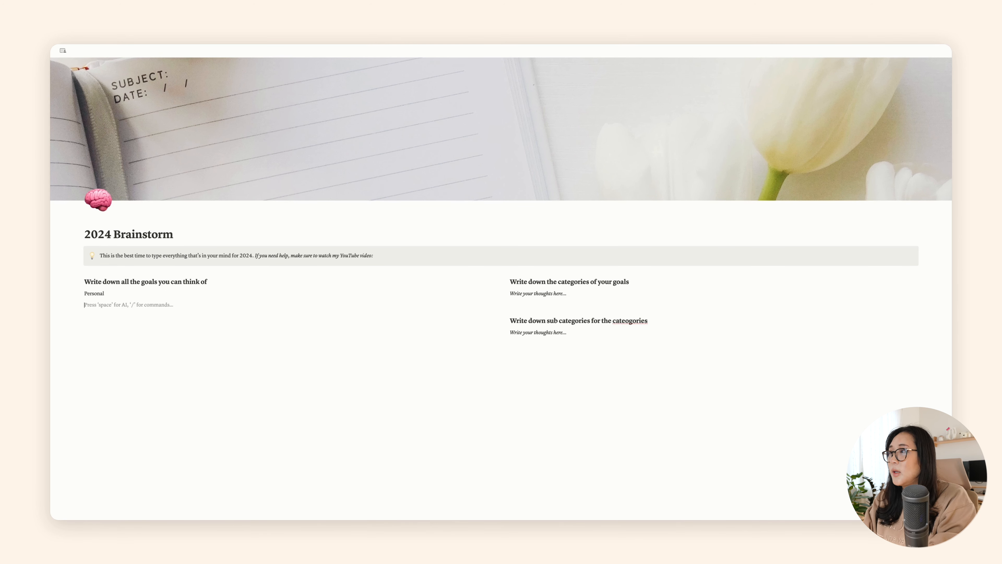
Step: Add a bulleted list under Personal with Fitness, Online courses and Eating healthy
text(- Fitness)
key(Return)
text(Onlin)
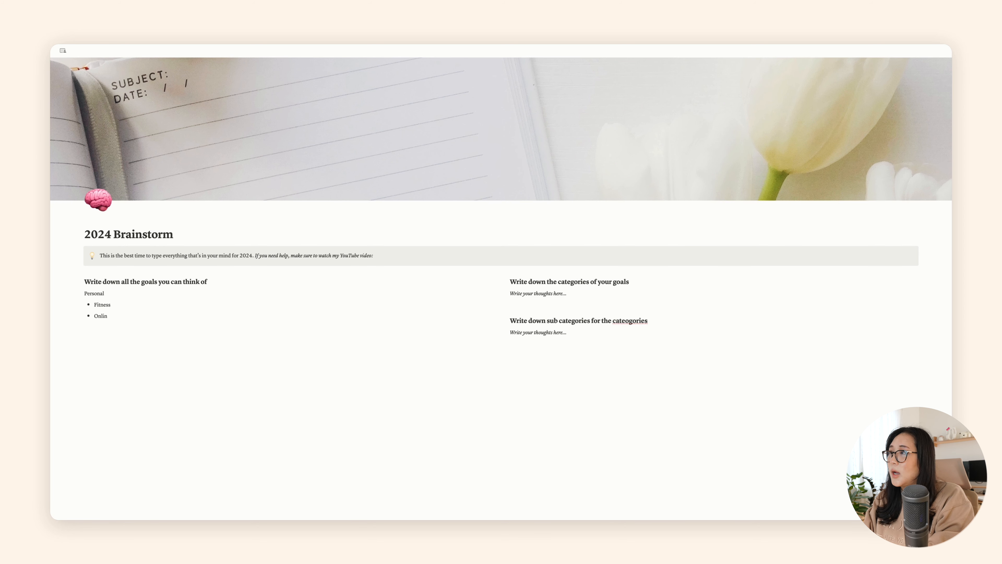
text(e courses)
key(Return)
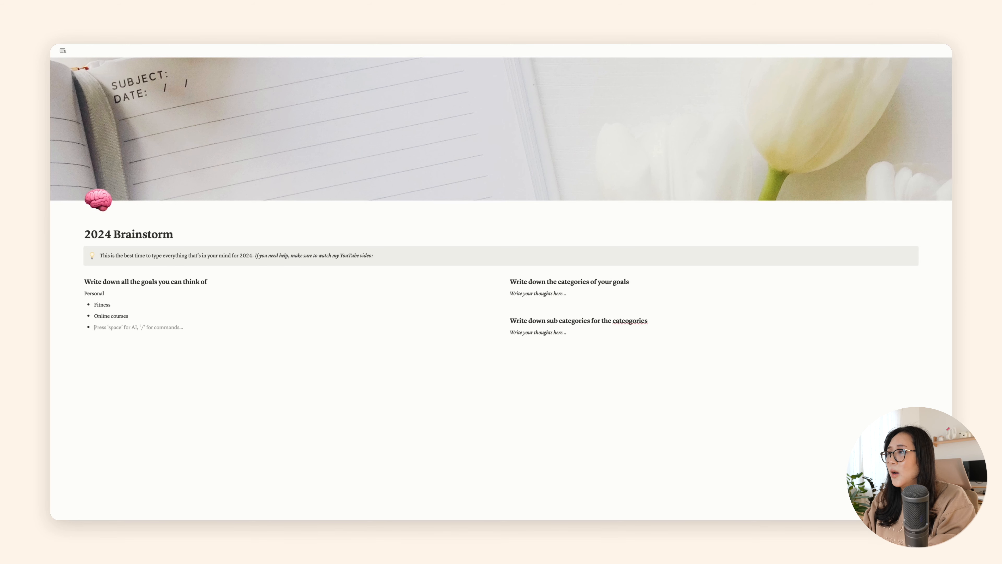
text(Eating healthy)
key(Return)
key(Return)
Step: Add a "Home" line below the Personal list with the bullets "Revamping Coffee Station" and "Clean out garbage"
text(Home)
key(Return)
text(- )
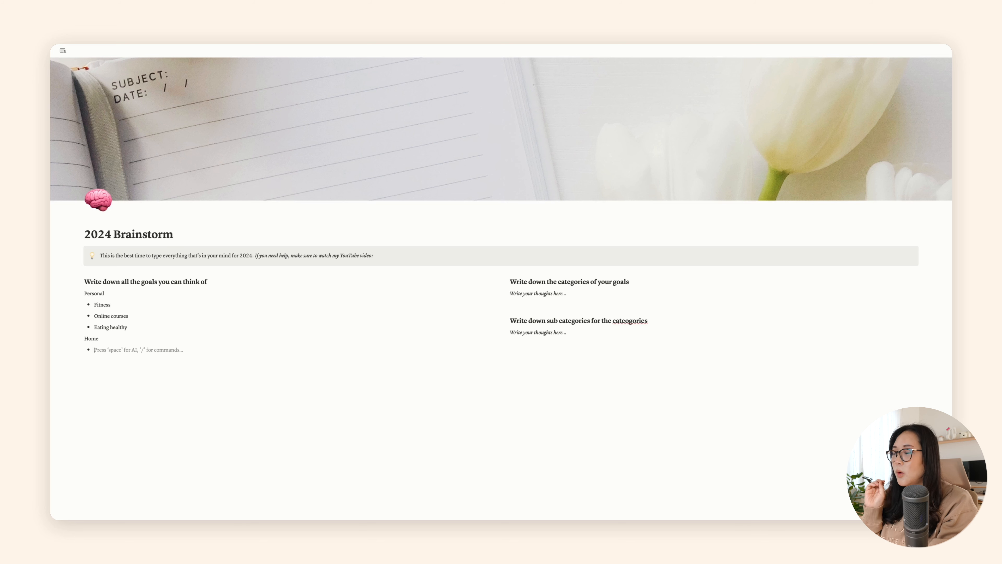
text(Co)
key(BackSpace)
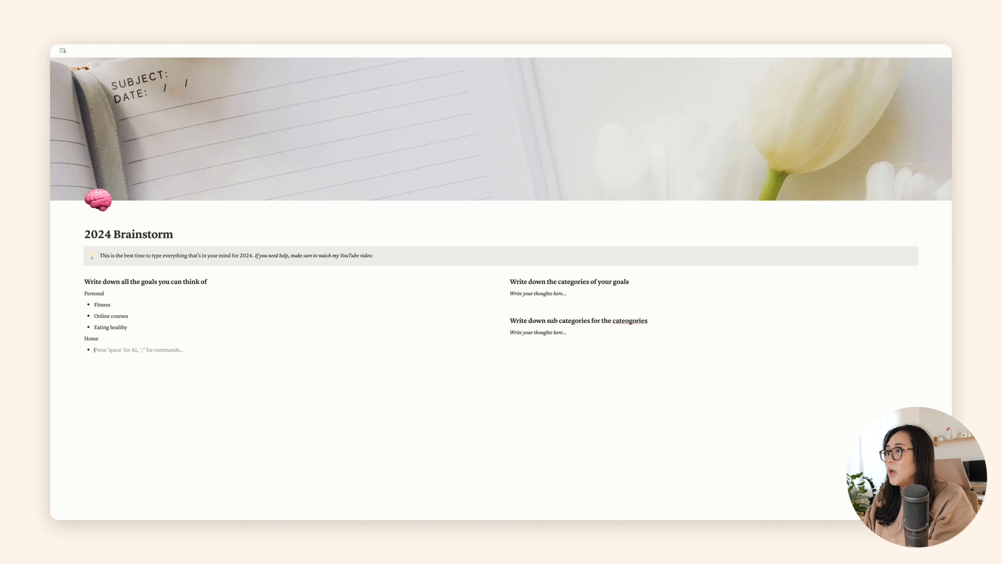
text(Revampin)
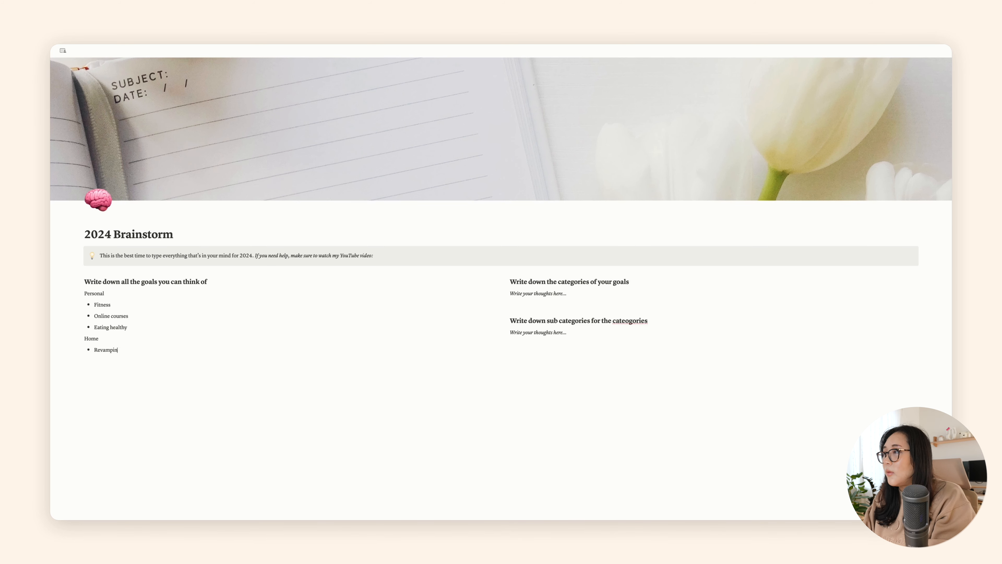
text(g Coffee Station)
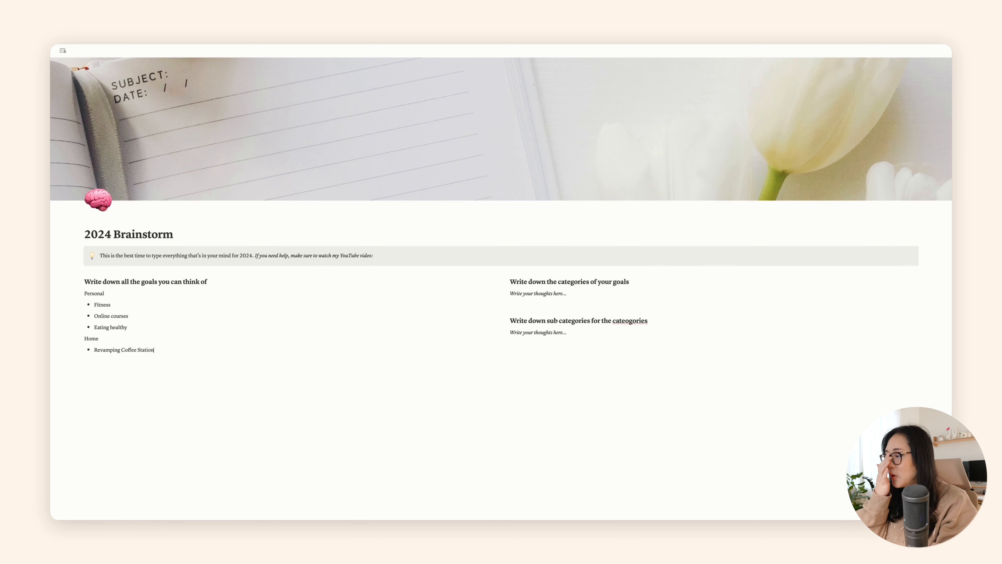
key(Return)
text(Clean o)
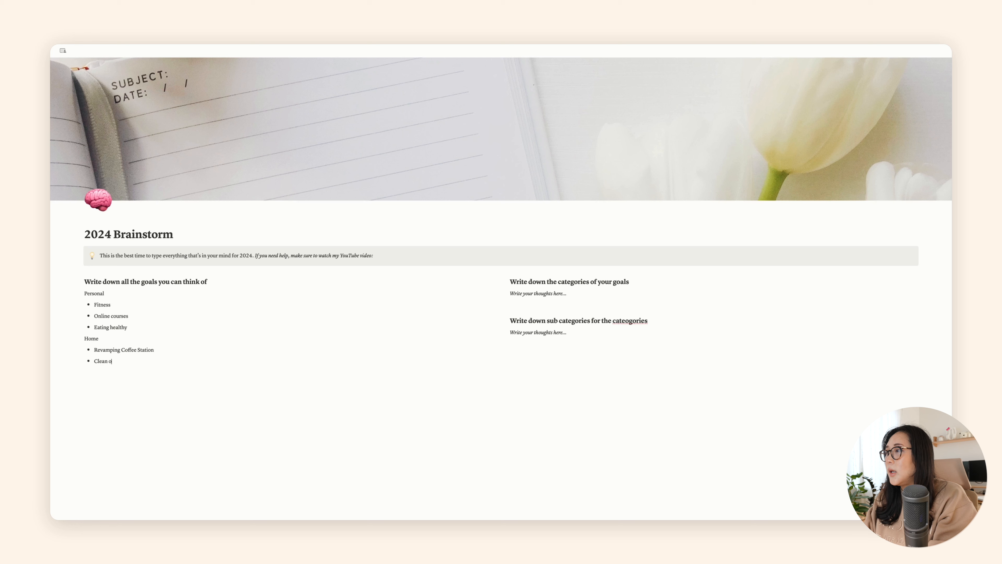
text(ut garbage)
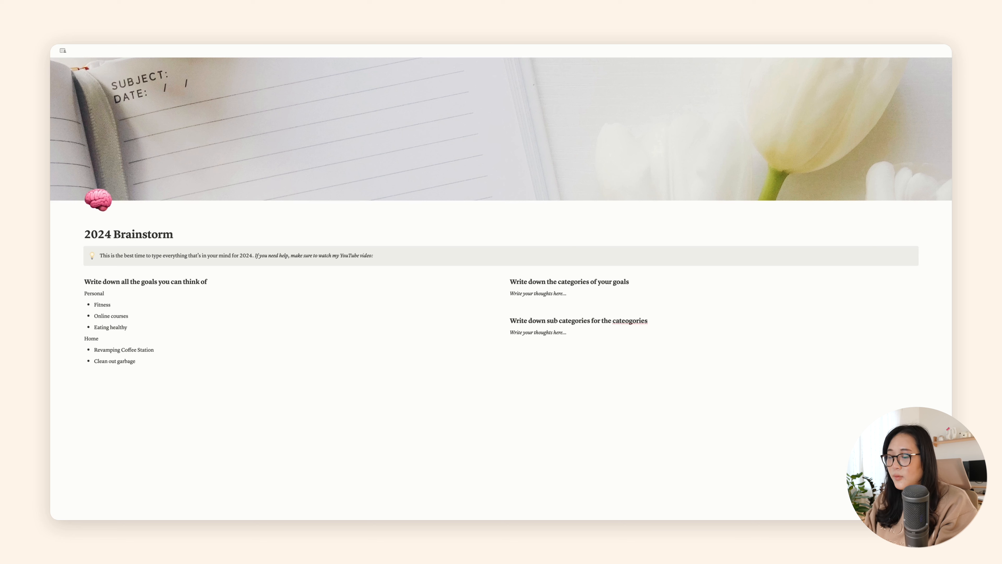
Step: Append "/ add gym" to the garbage bullet under Home and add the bullet "Office: led lights on the ceiling"
text(/ add gym)
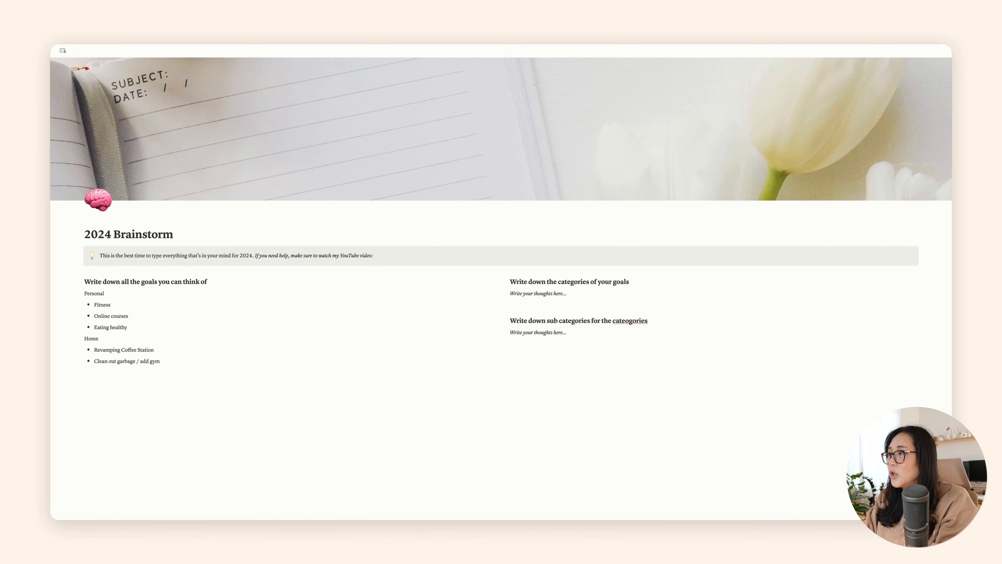
key(Return)
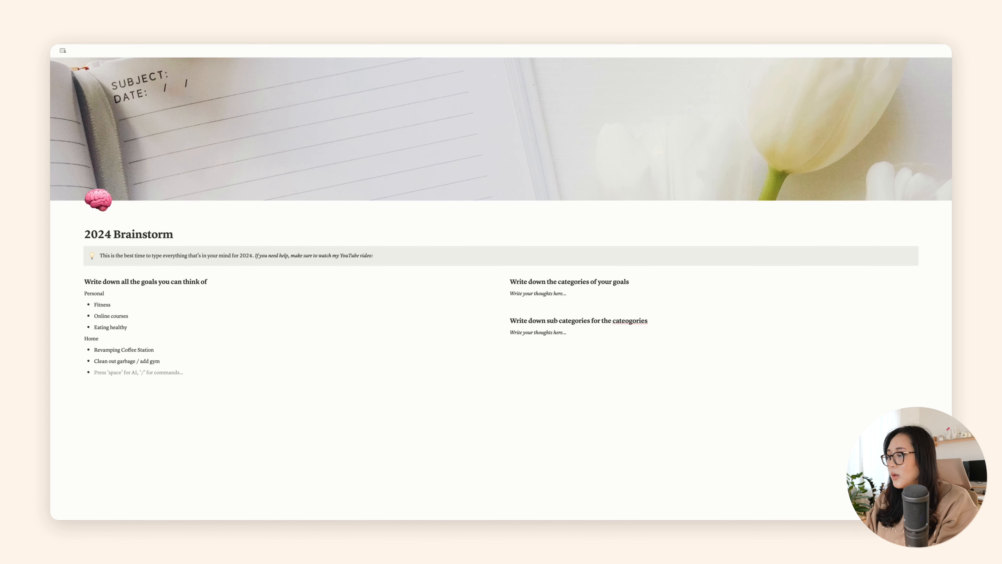
text(O)
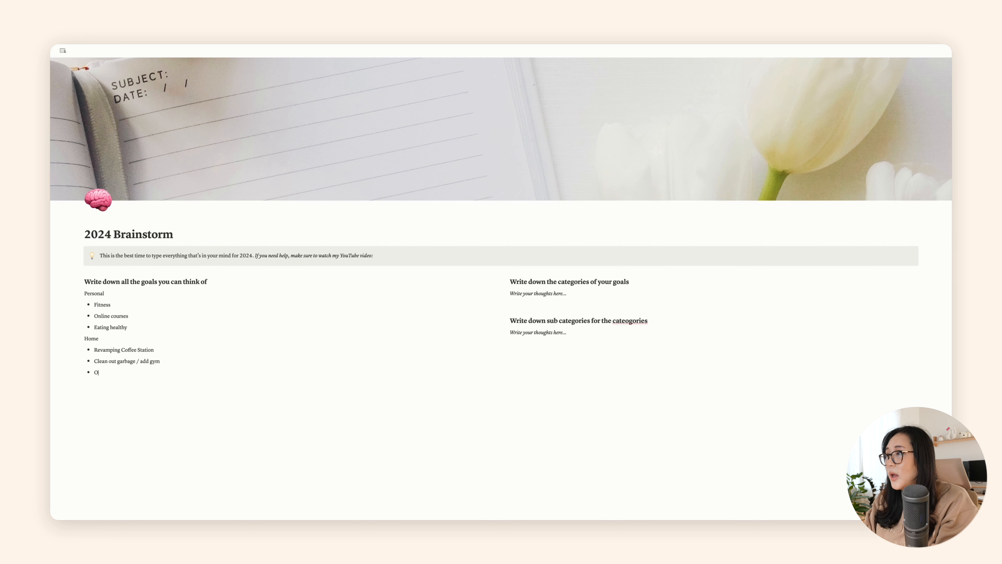
text(ffice)
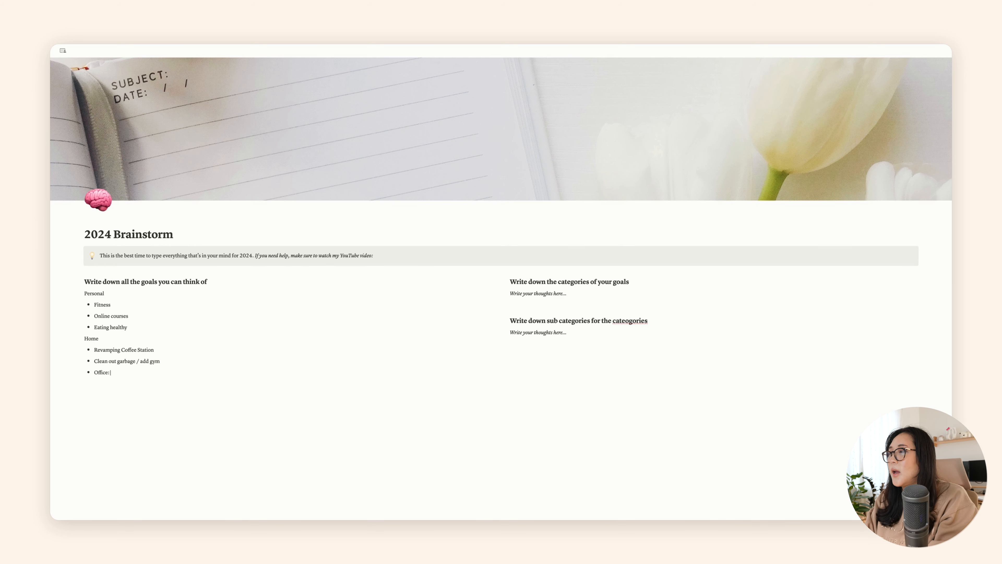
text(: le)
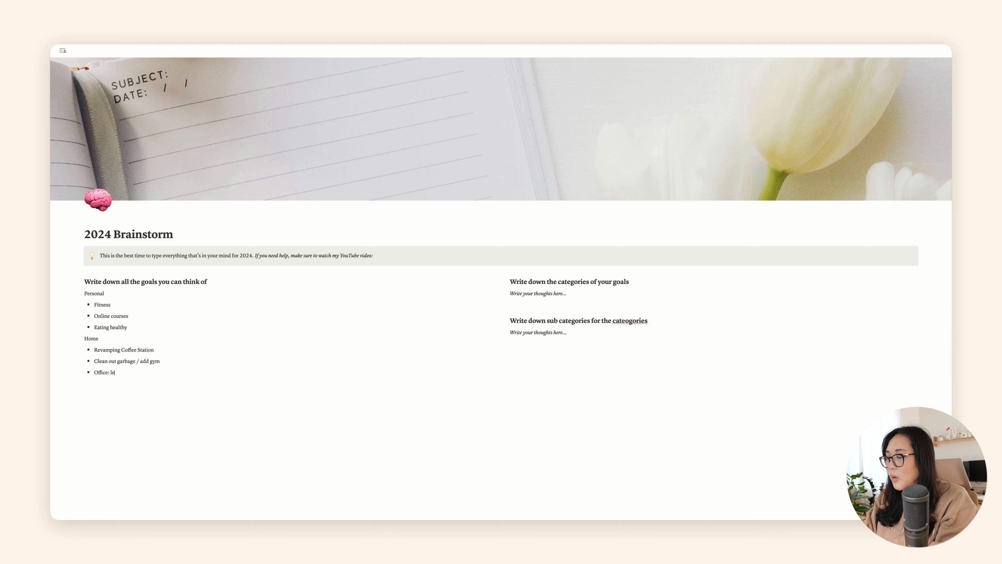
text(d lights on the ce)
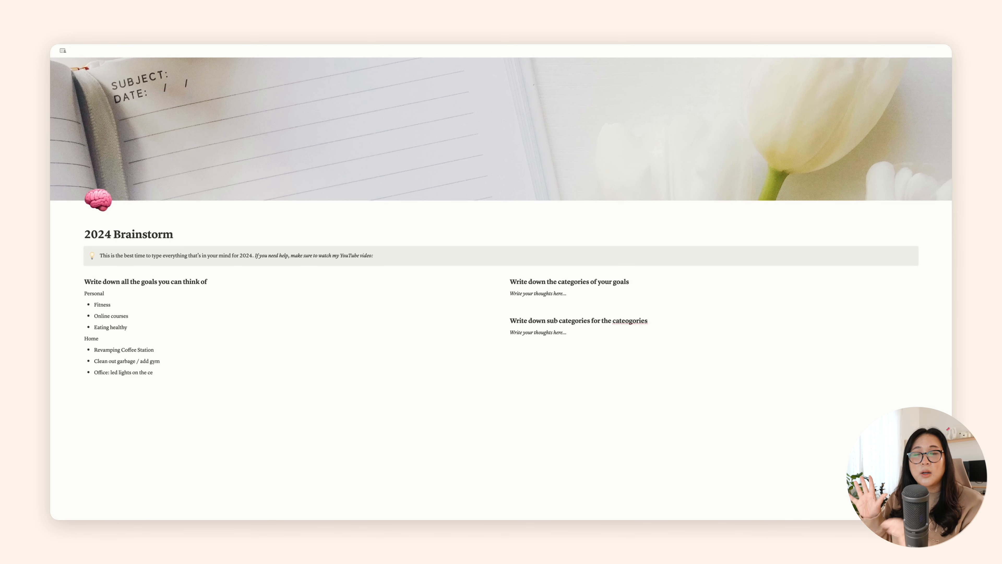
text(ilin)
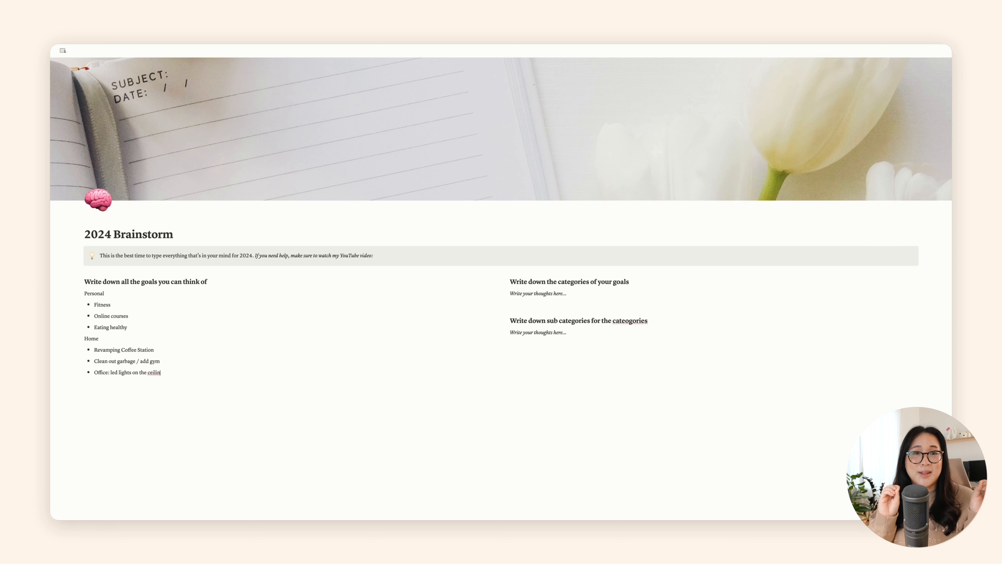
text(g)
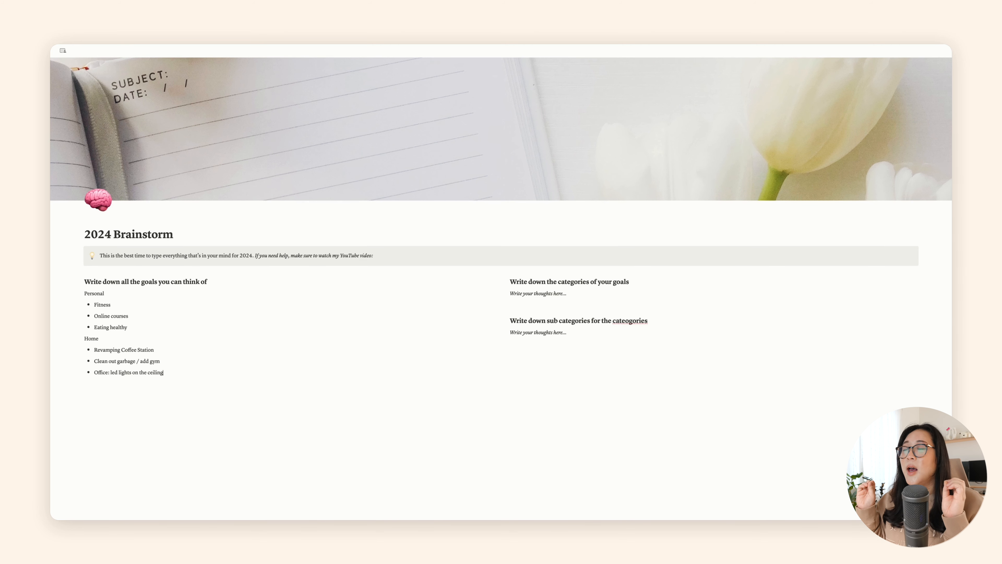
Step: Add a "Work" line below the Home list with the bullet "P&H - consistent launches"
key(Return)
key(Return)
text(Work)
key(Return)
text(-)
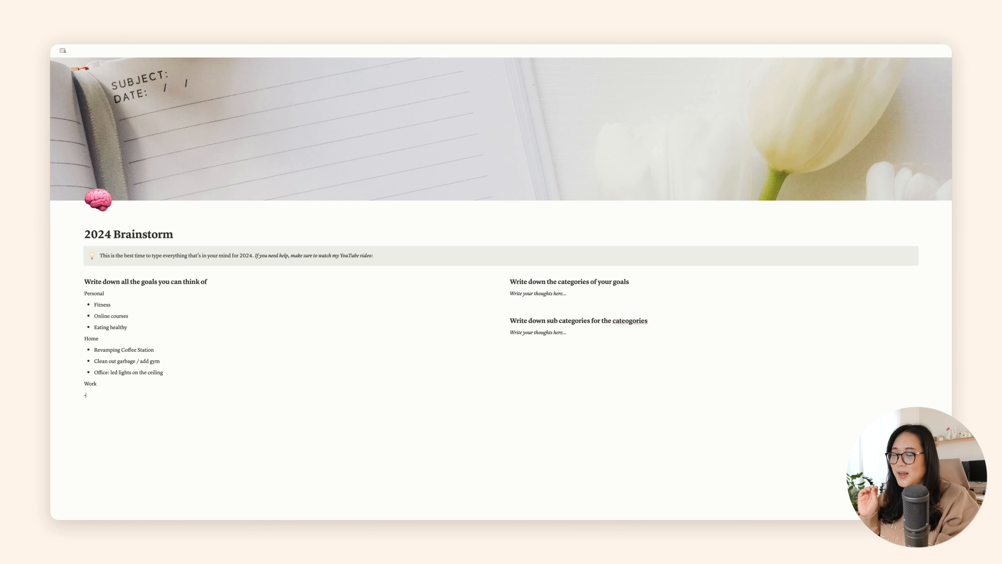
text( P&H -)
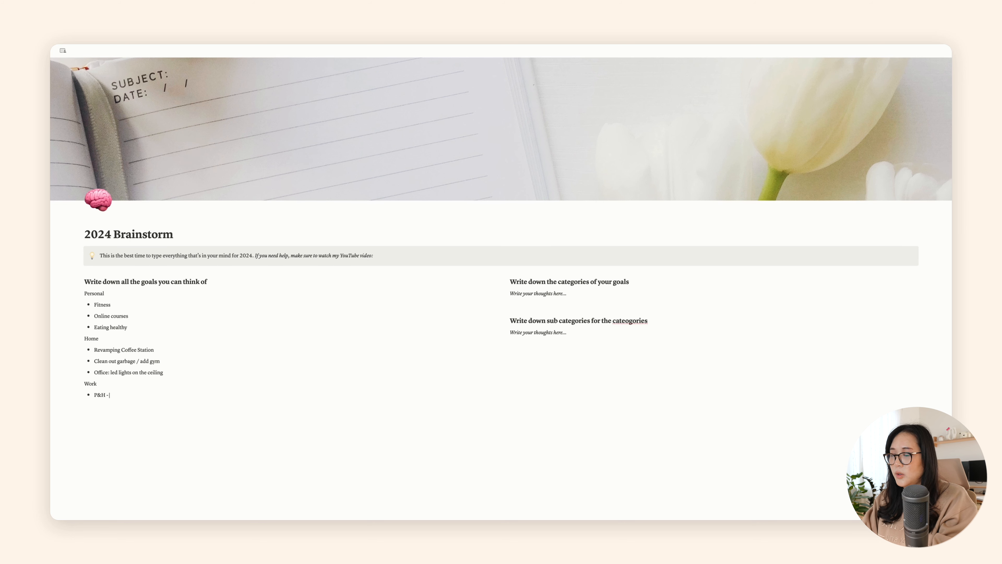
text( consisten)
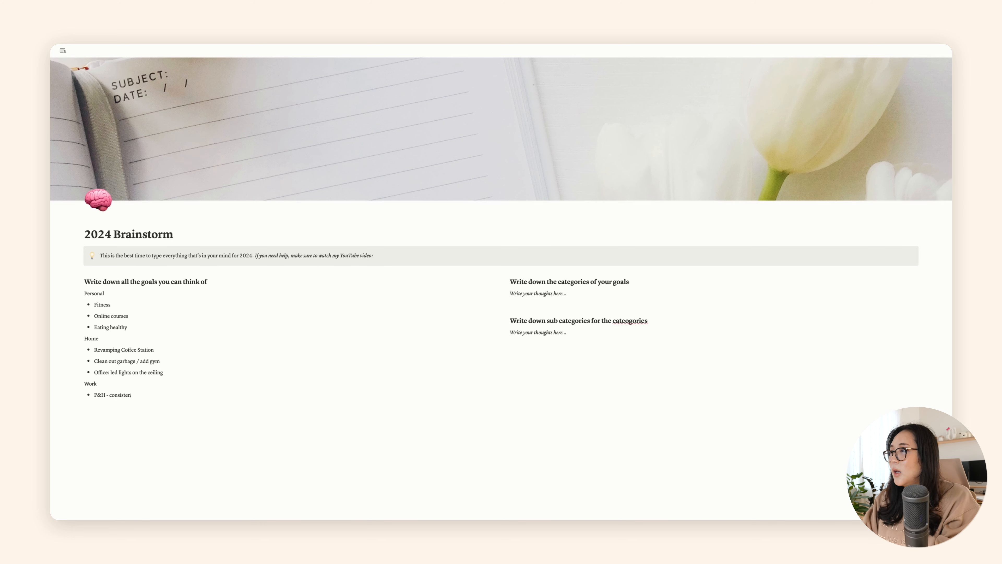
text(t launches)
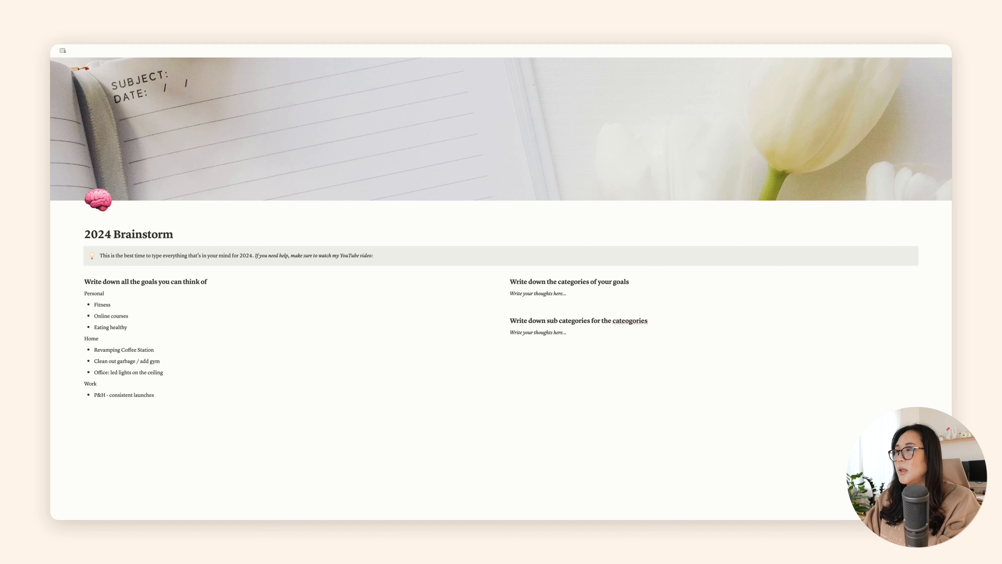
key(Return)
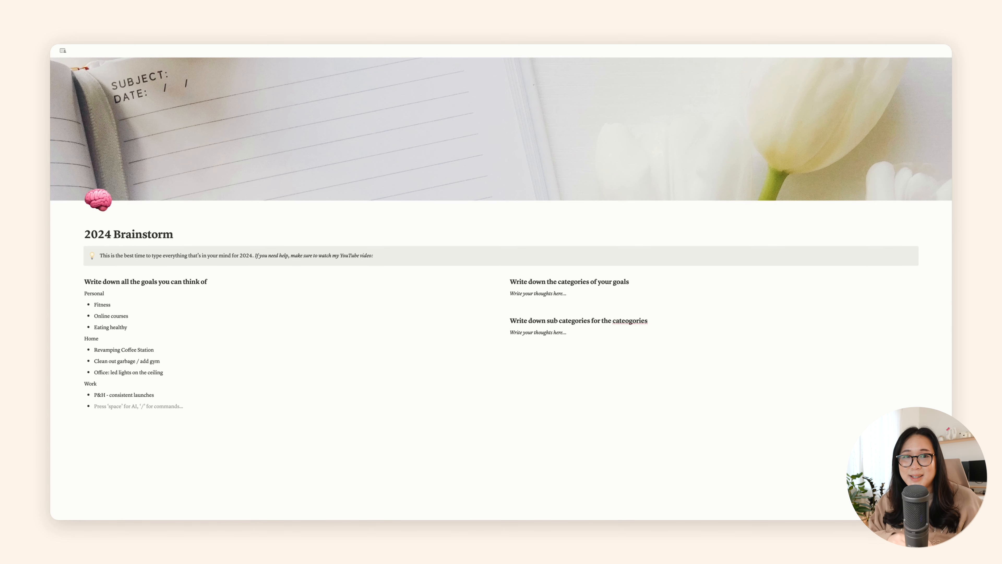
Step: Add the bullet "LWH - slog for youtube" to the Work list
text(LWH)
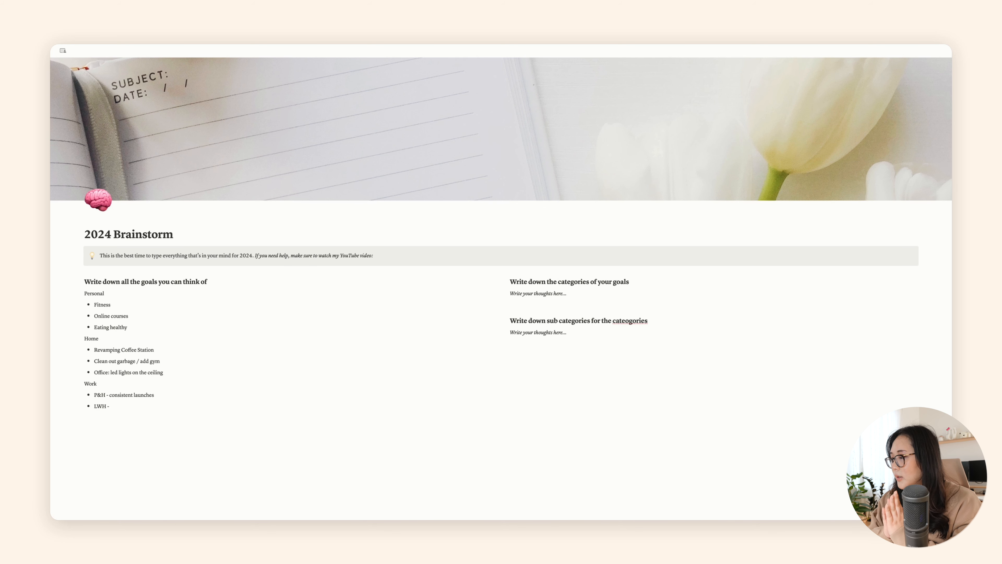
text( - s)
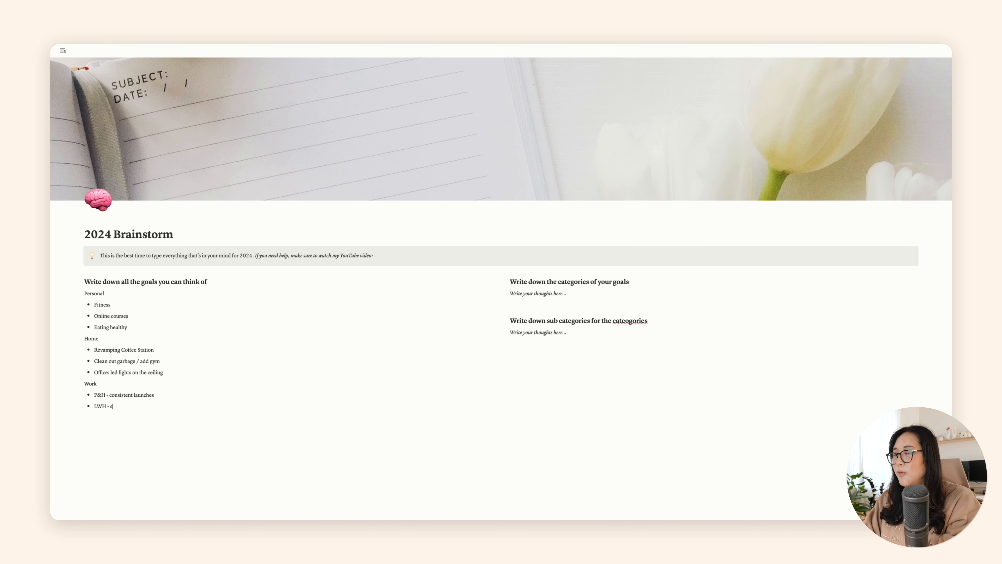
text(log)
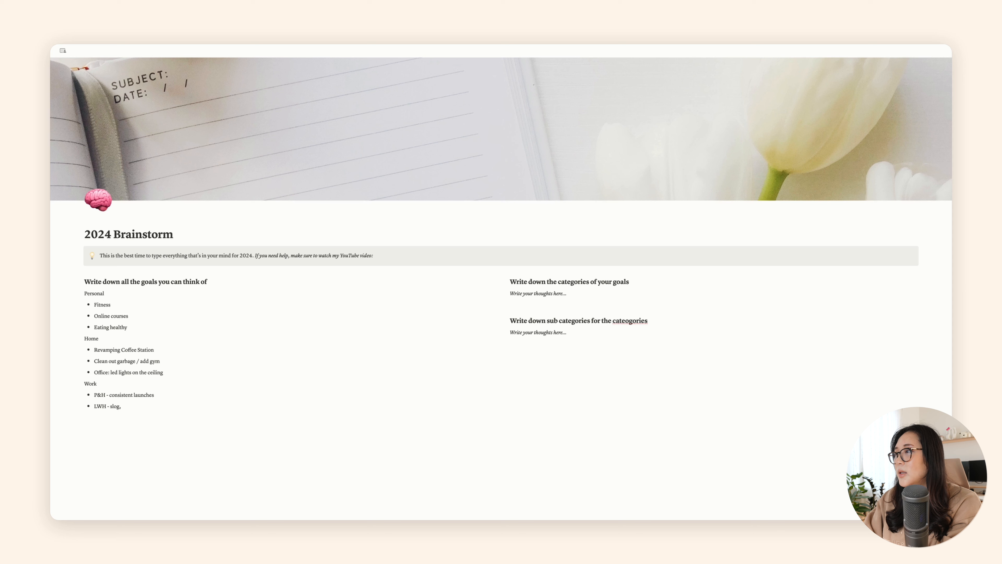
text(for youtube )
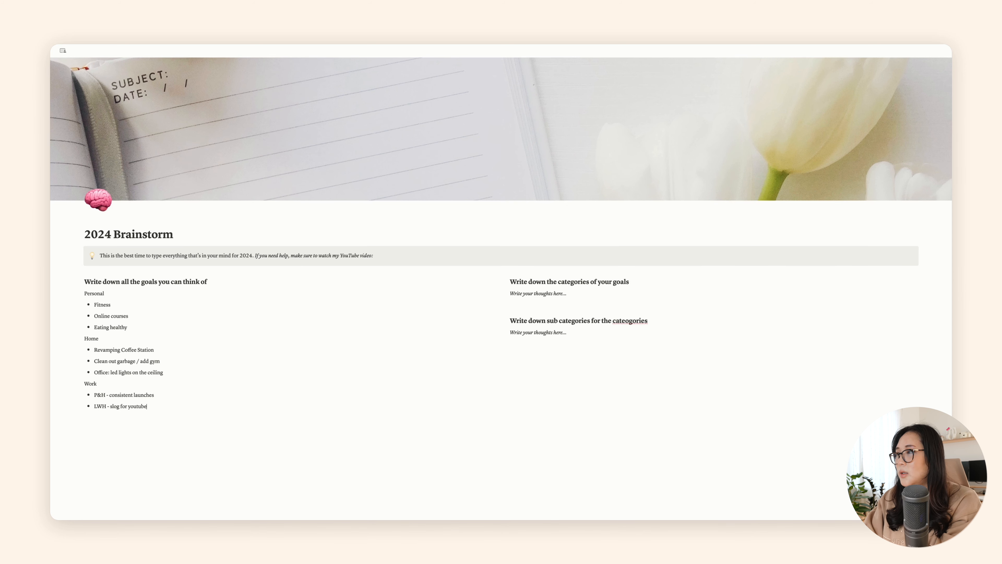
text(TWH)
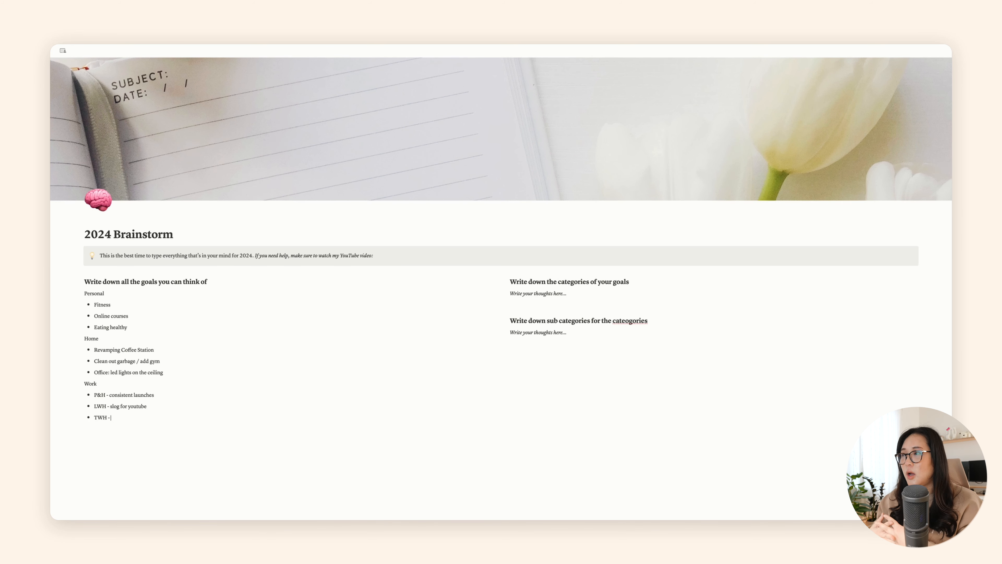
Step: Add the bullet "TWH - have new videos, educate and share more tech videos" to the Work list and end the list
text(- have new)
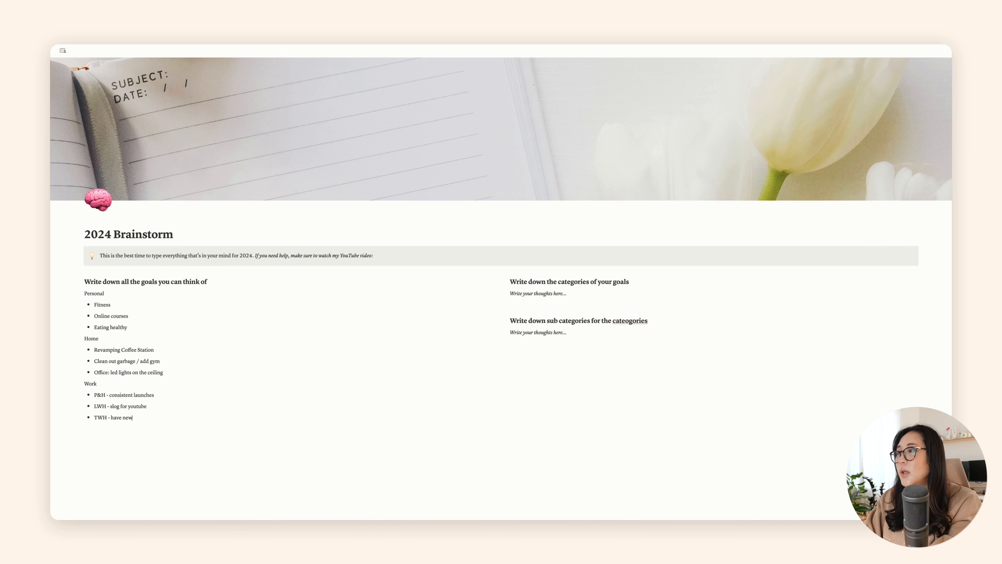
text( videos, educate and s)
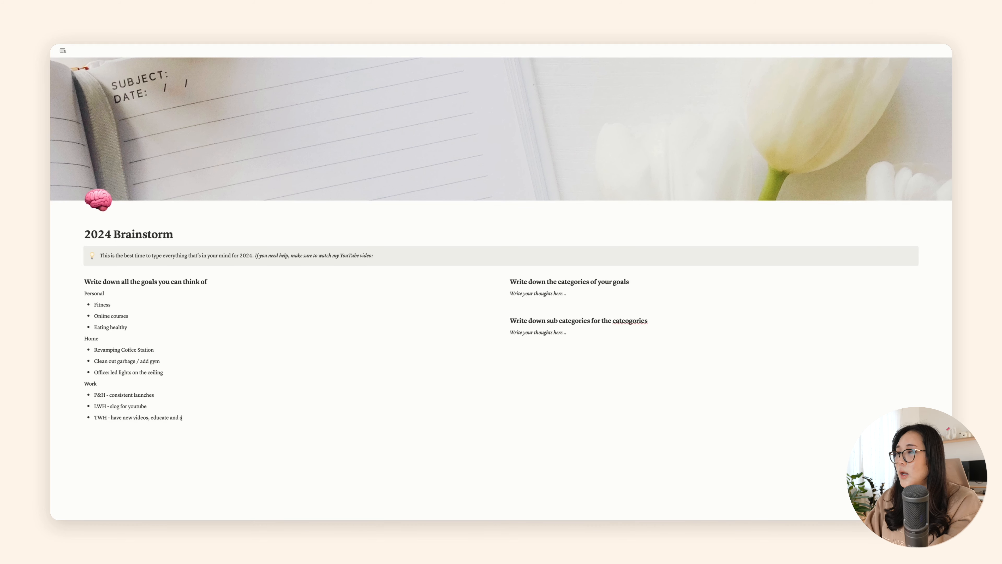
text(hare more tech)
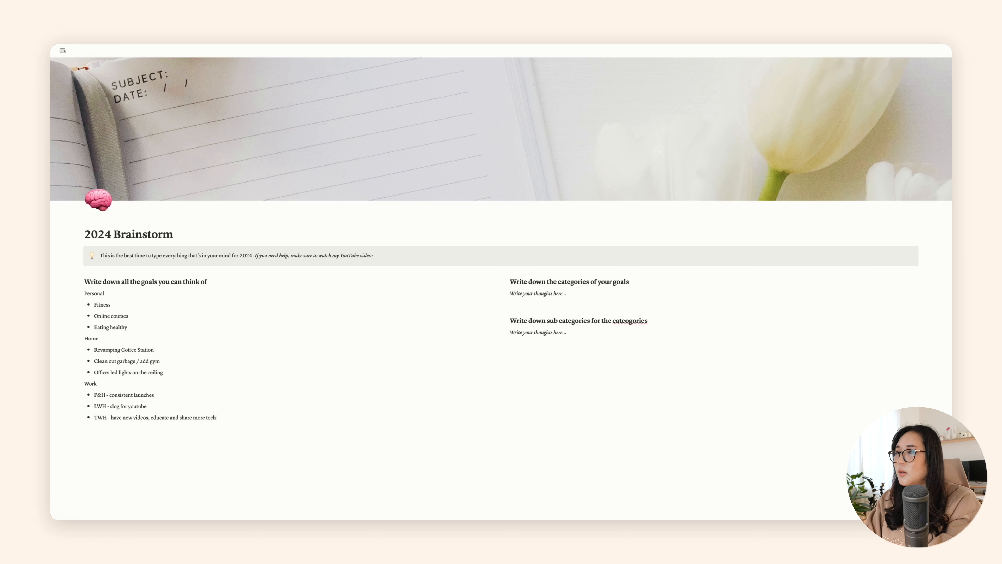
text( videos)
key(Return)
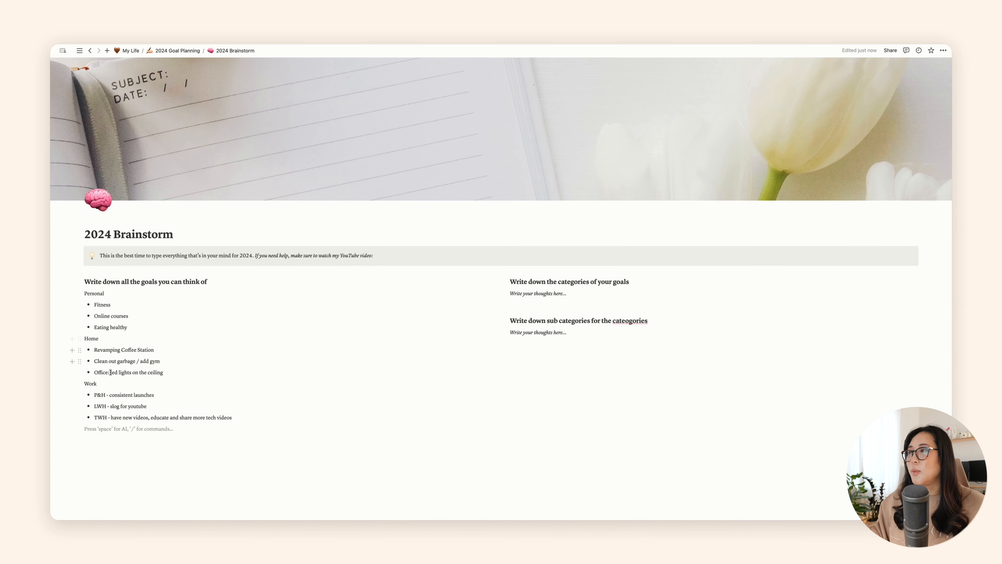
drag(567, 293, 510, 295)
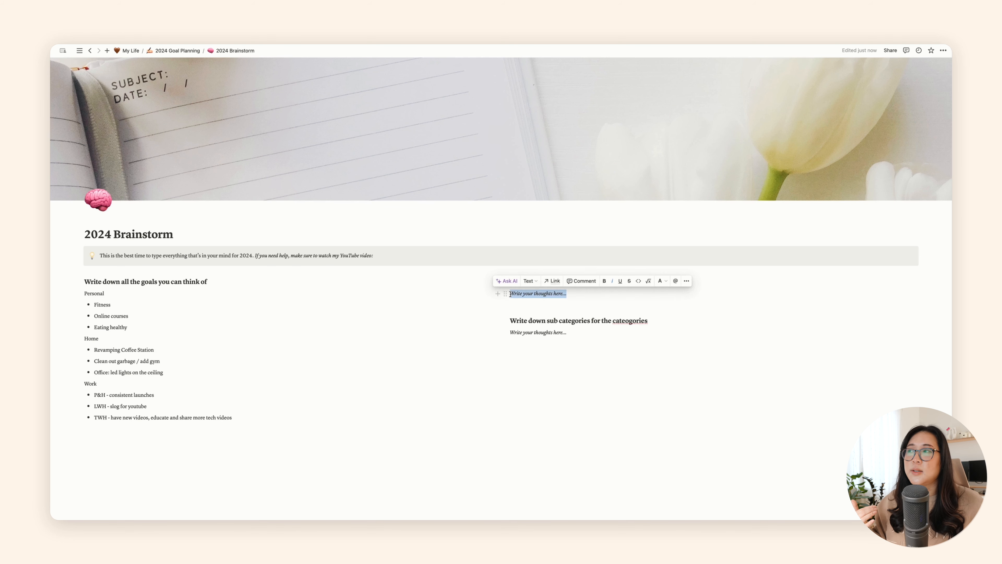
click(247, 419)
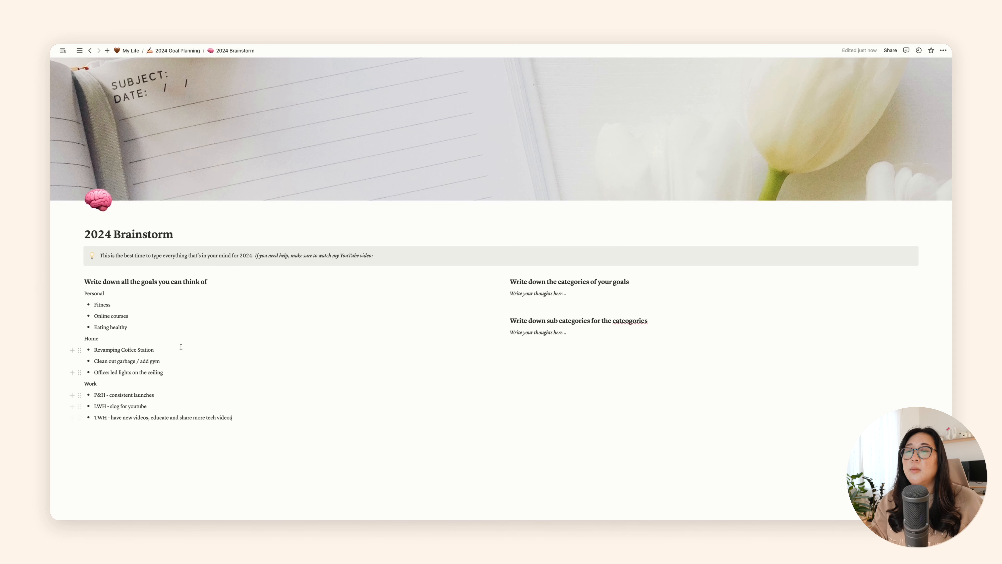
drag(510, 293, 575, 293)
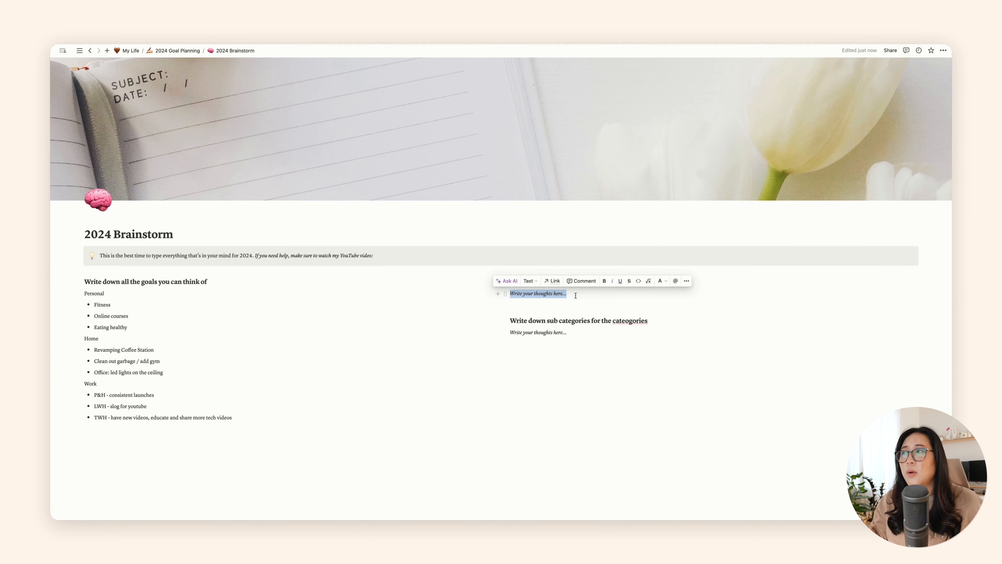
click(118, 306)
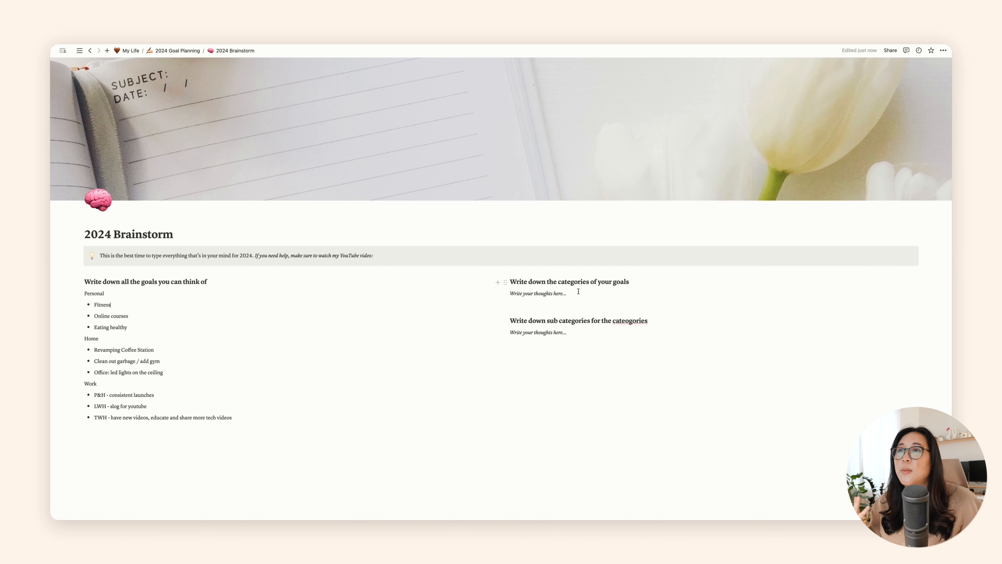
Step: Replace the placeholder under "Write down the categories of your goals" with the lines Personal, Home and Work
drag(579, 292, 510, 295)
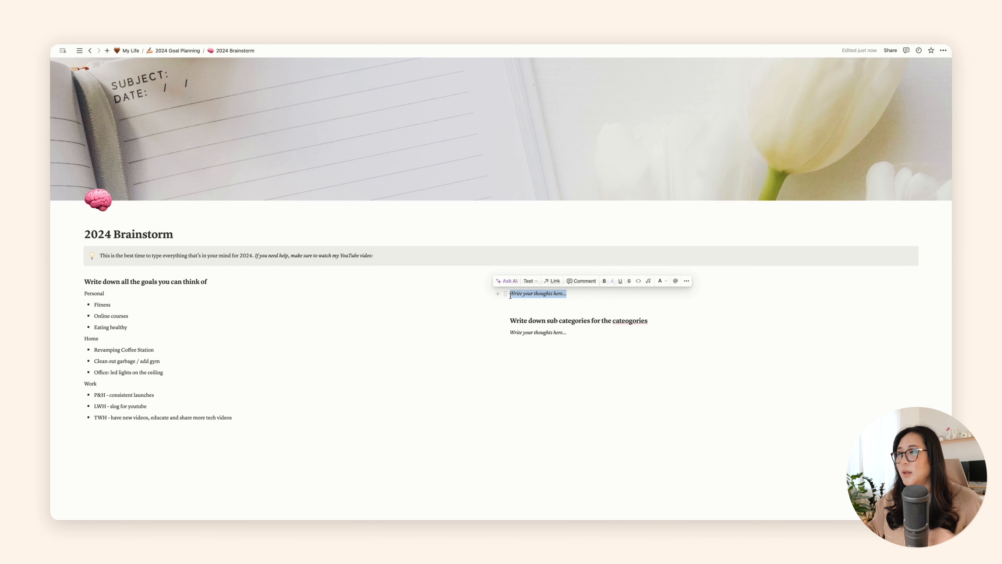
text(Personal)
key(Return)
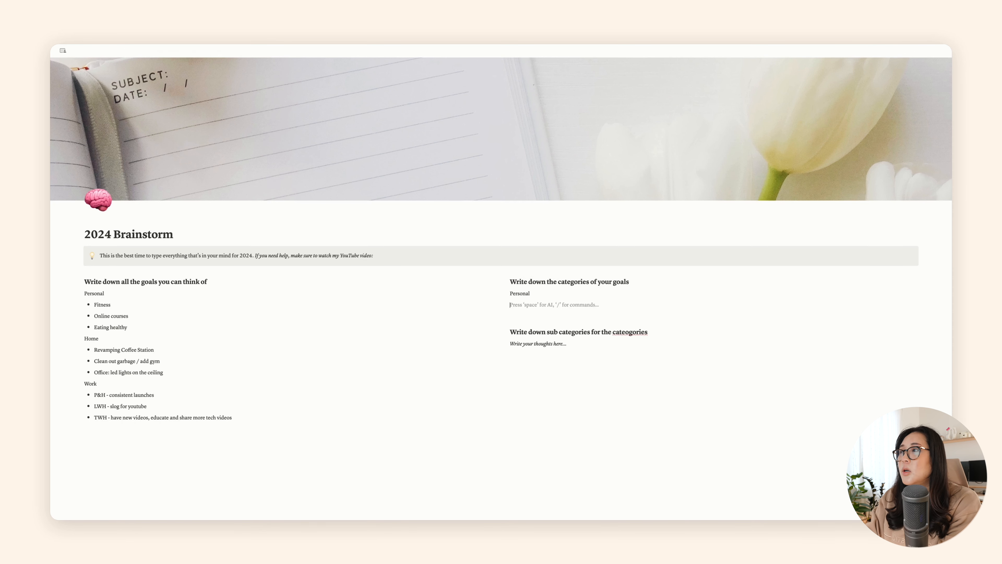
text(Home)
key(Return)
text(Work)
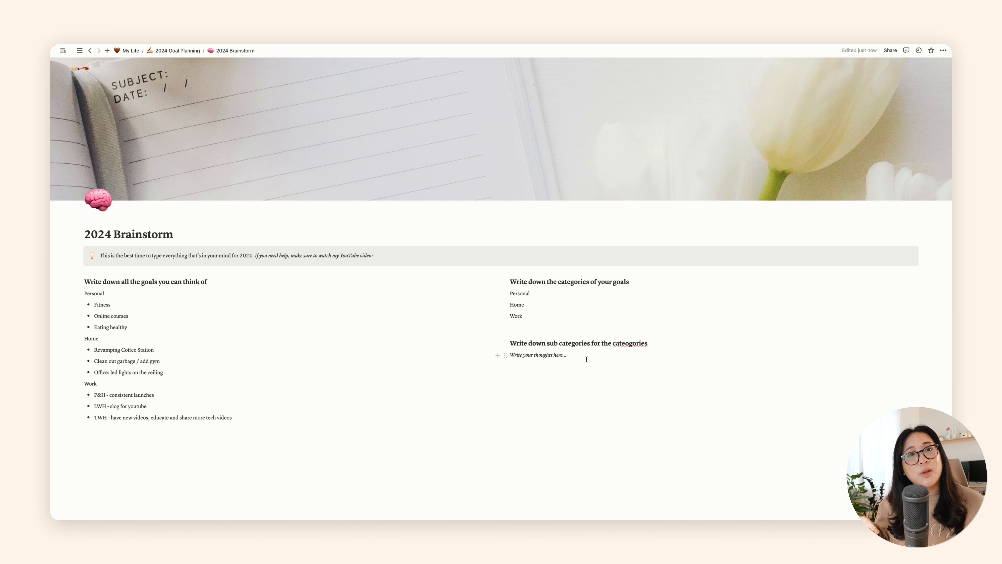
Step: Replace the sub categories placeholder with "Personal" and add the bullets "Health & Fitness" and "Education" beneath it
key(super+BackSpace)
text(Personal)
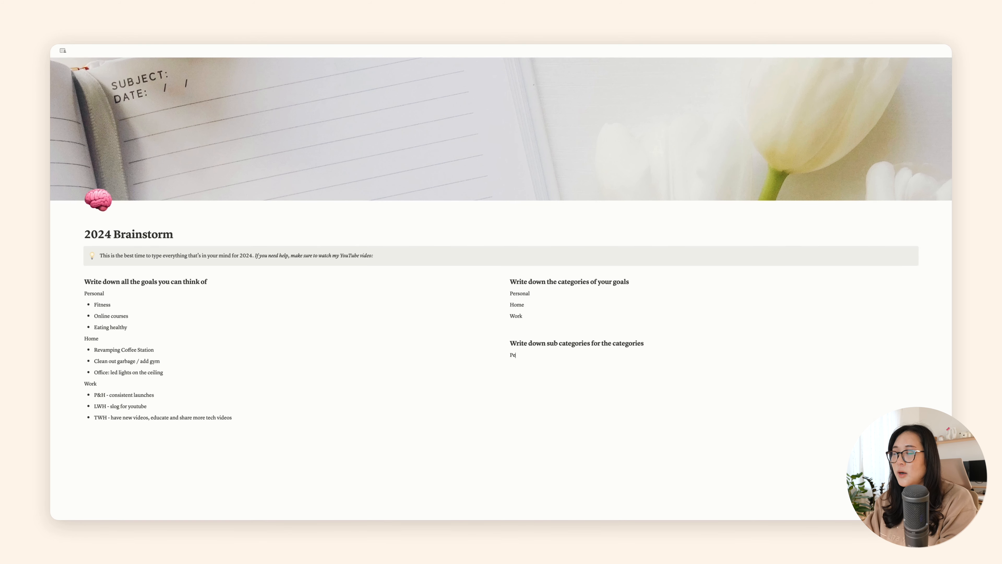
key(Return)
text(-)
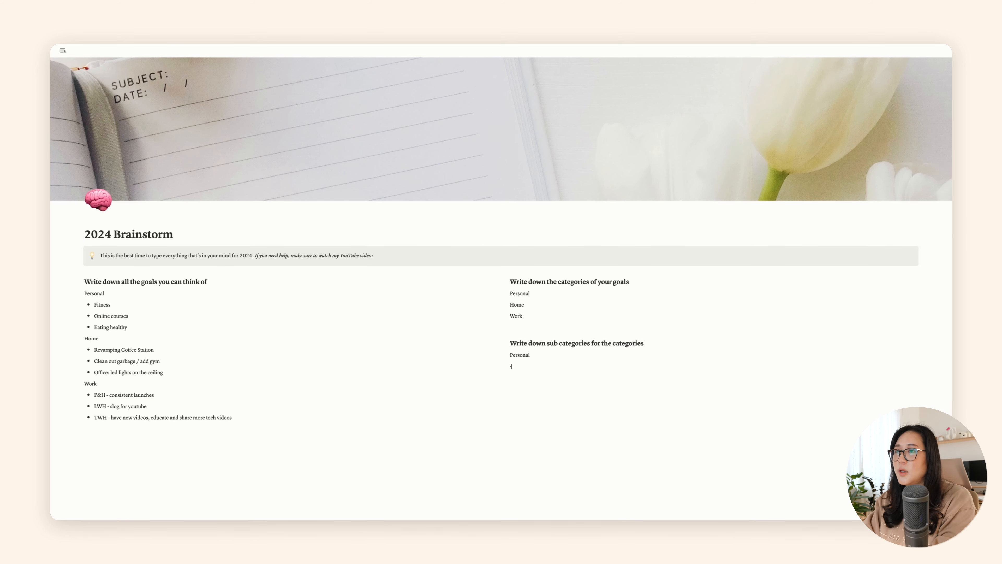
text( Fi)
text(althy)
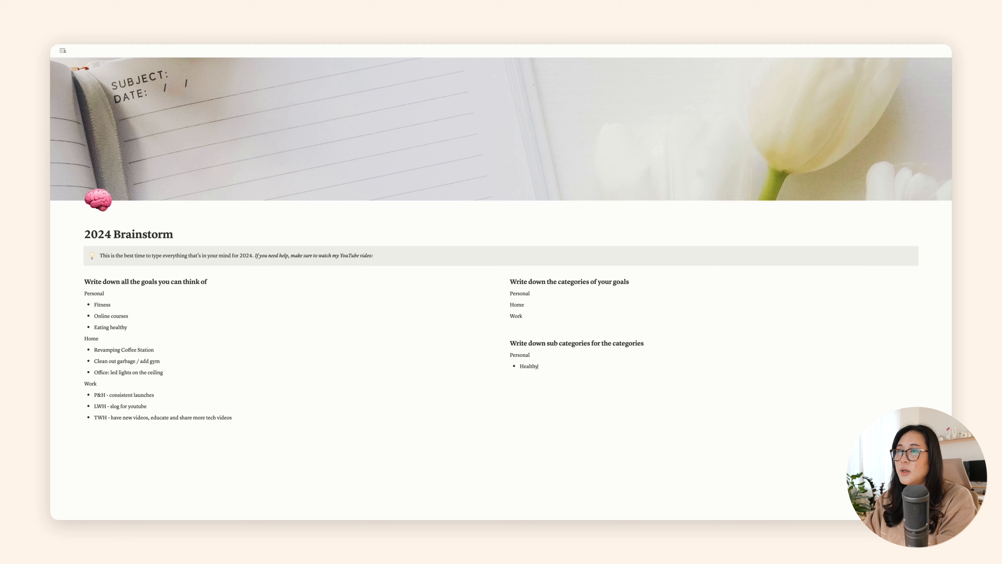
text( & Fitness)
key(Return)
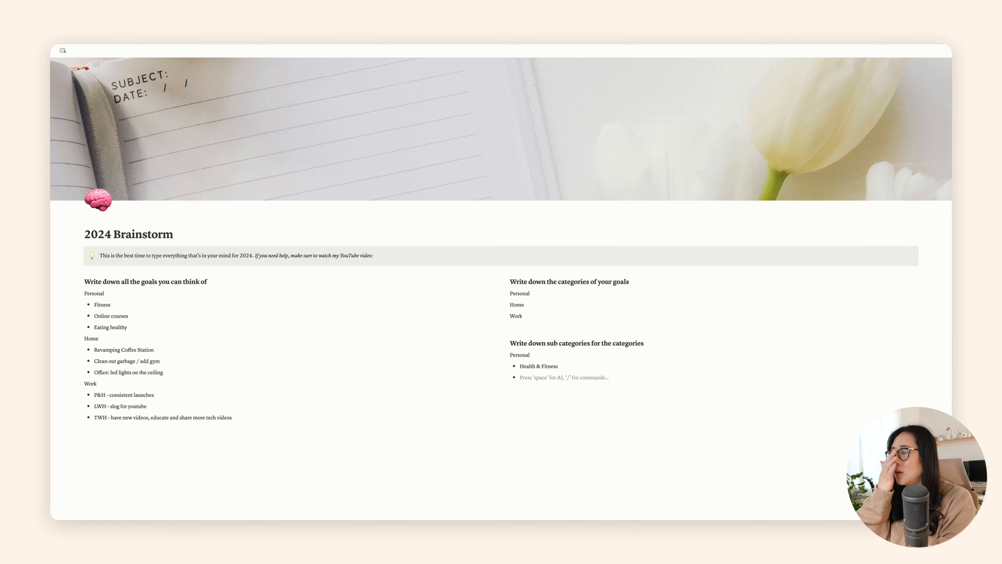
text(Education)
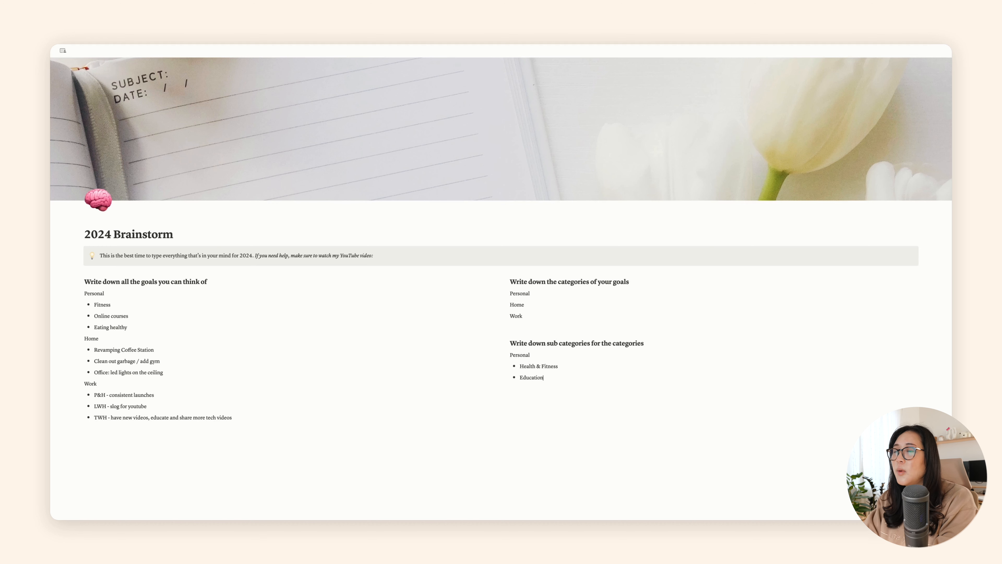
Step: Add a "Home" line below the Personal sub categories with the bullet "Projects"
key(Return)
key(Return)
text(Home)
key(Return)
text(- Poro)
key(BackSpace)
key(BackSpace)
key(BackSpace)
text(rojects)
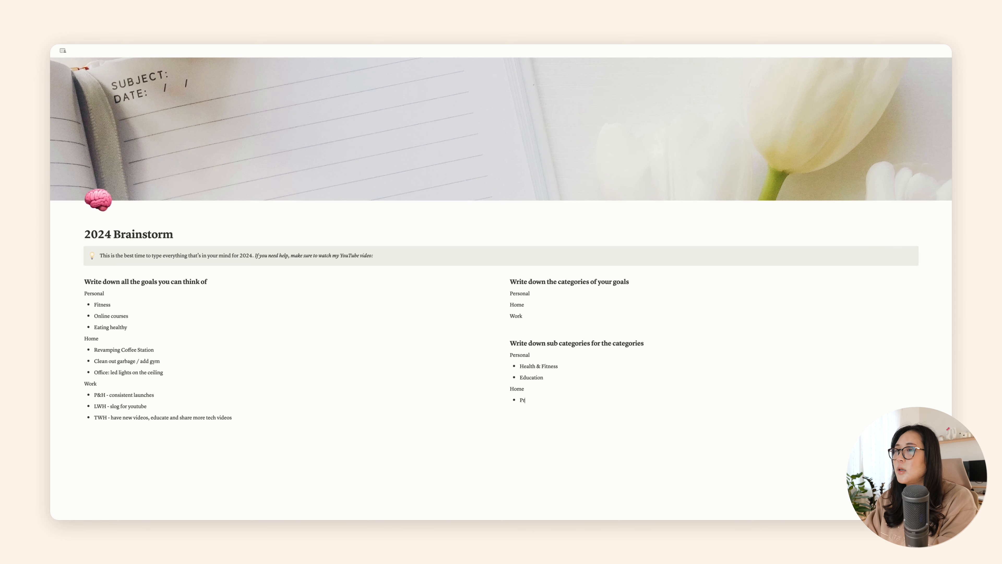
Step: Add the bullet "Cleaning" under Home in the sub categories, followed by a plain "Work" line
key(Return)
text(Cleaning)
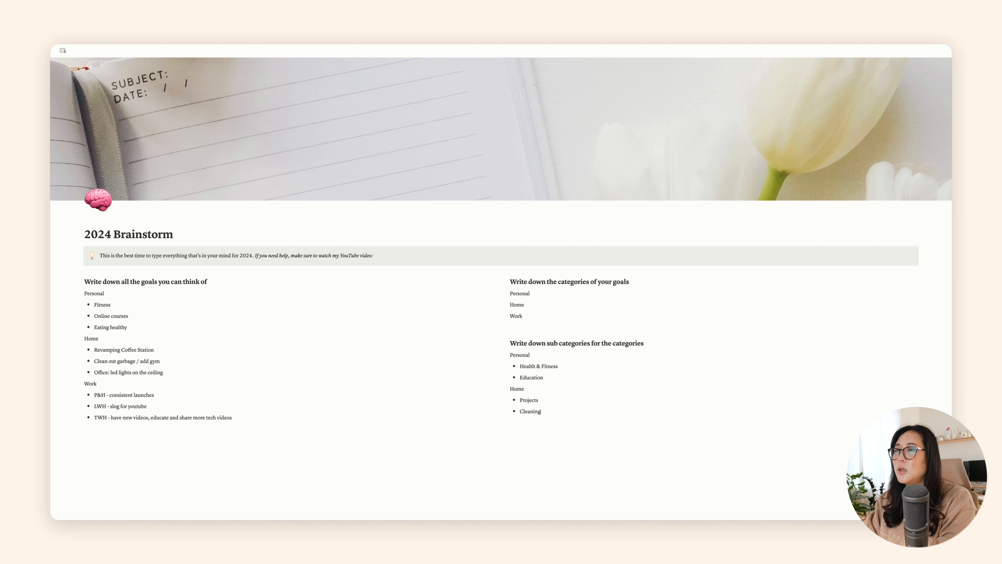
key(Return)
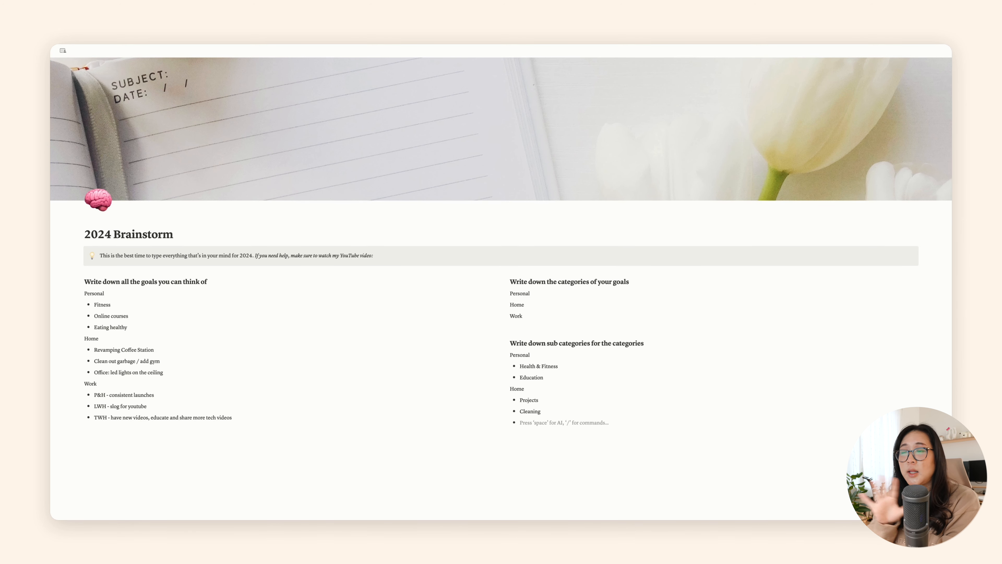
key(Return)
text(Work)
key(Return)
text(-)
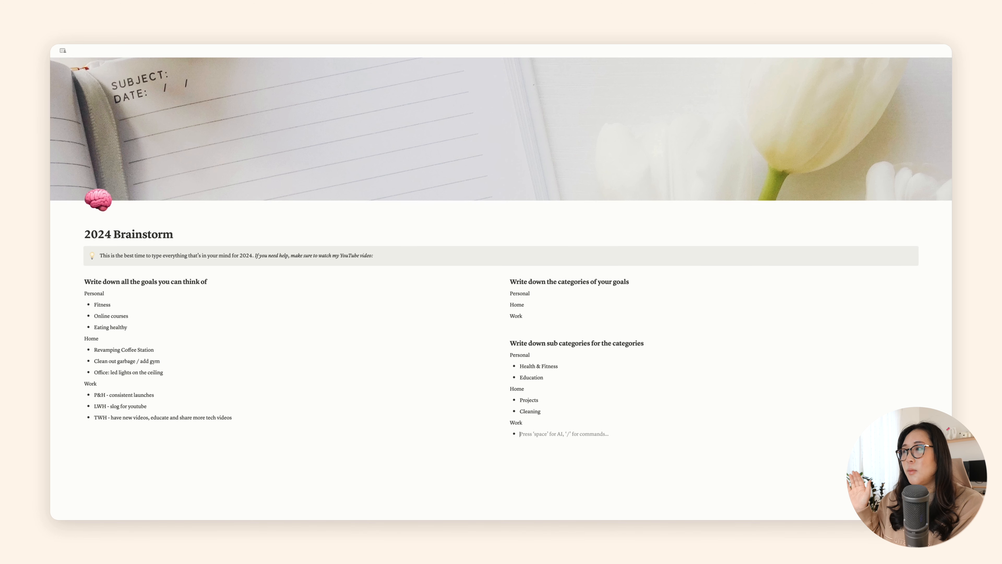
key(BackSpace)
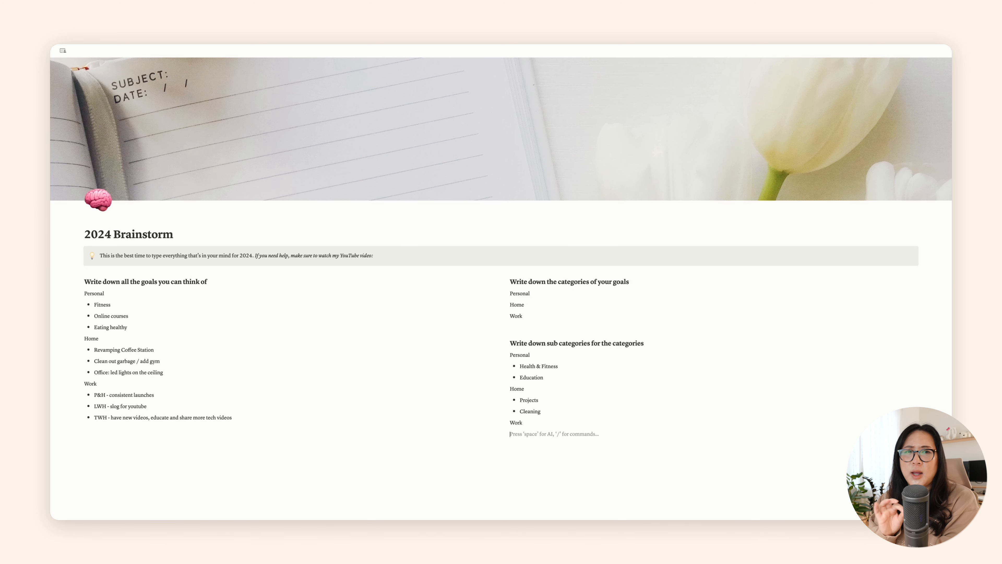
key(BackSpace)
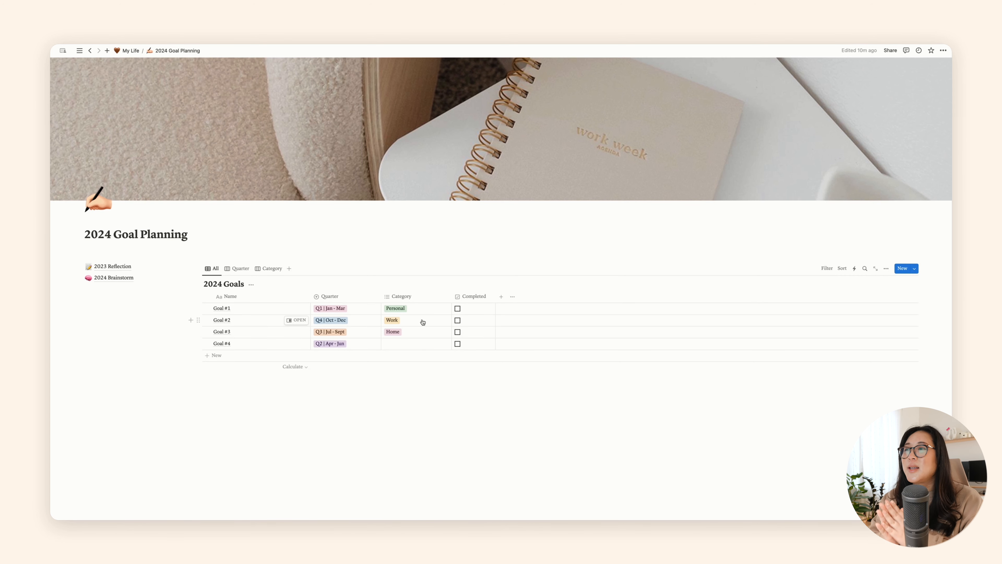
Step: Rename Goal #1 in the 2024 Goals table as "Workout 3 time a week"
click(230, 311)
key(super+a)
text(O)
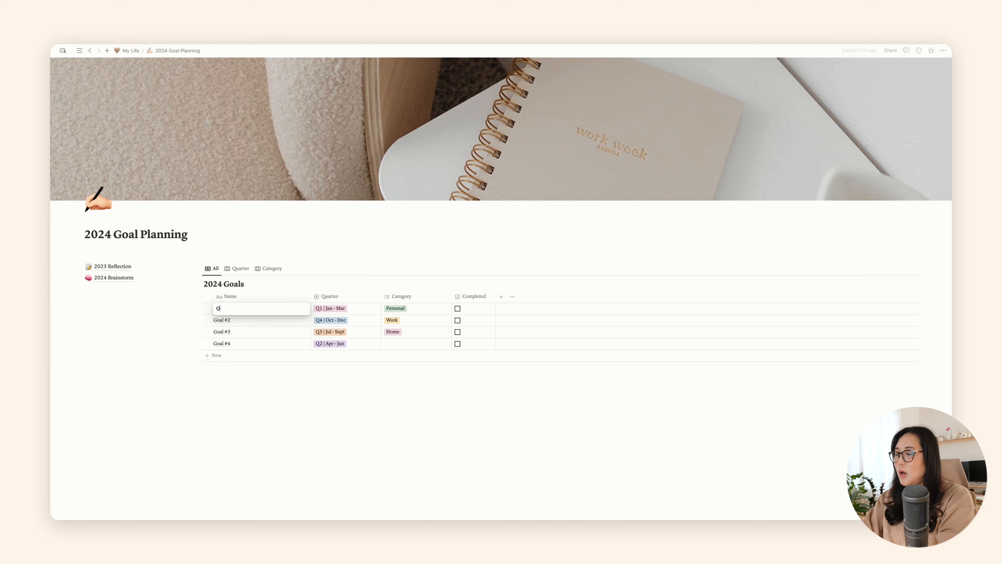
key(BackSpace)
text(Wo)
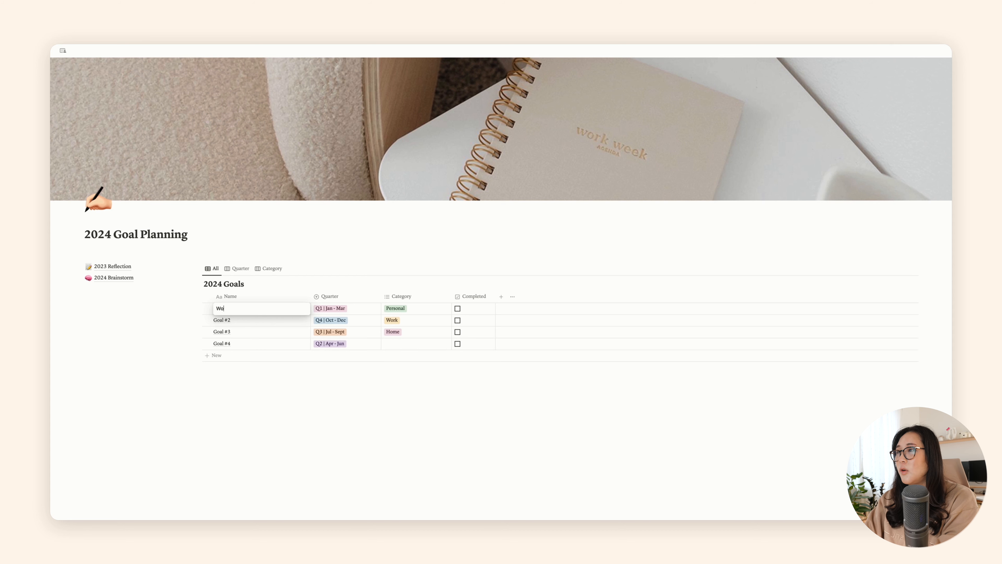
text(rkout 3)
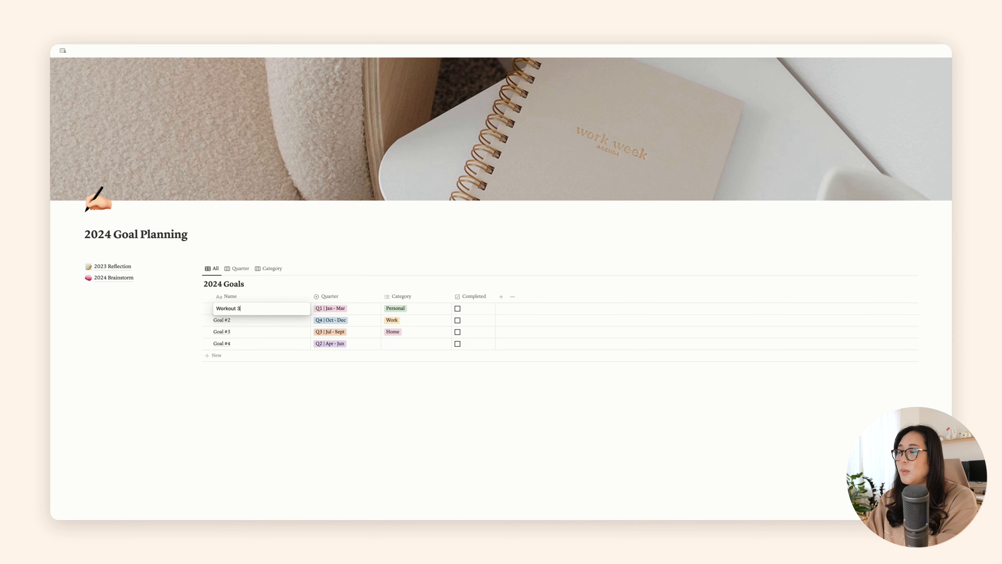
text( time a week)
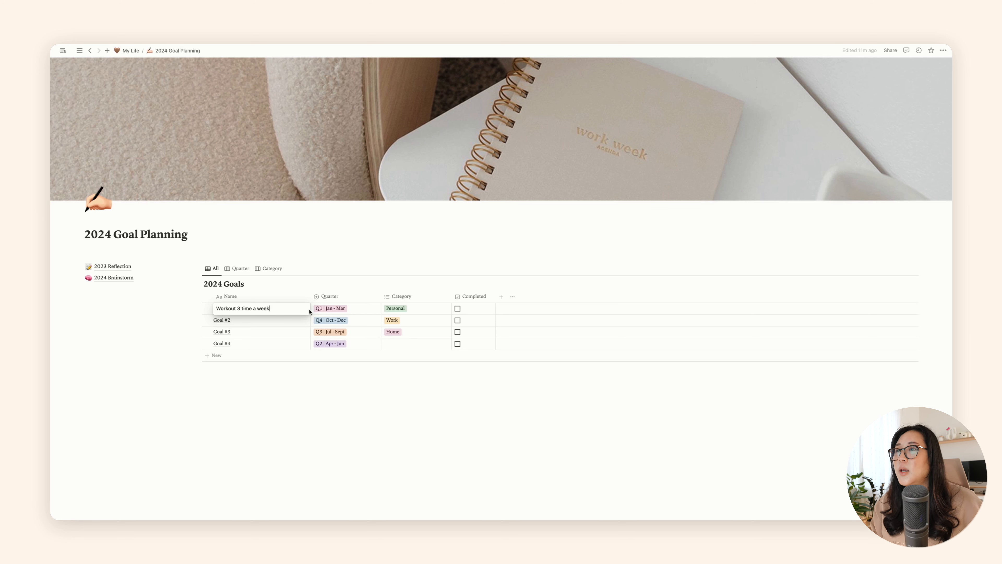
Step: Examine the category options, the Work option's settings and the quarter options available for the workout goal
click(393, 311)
click(392, 307)
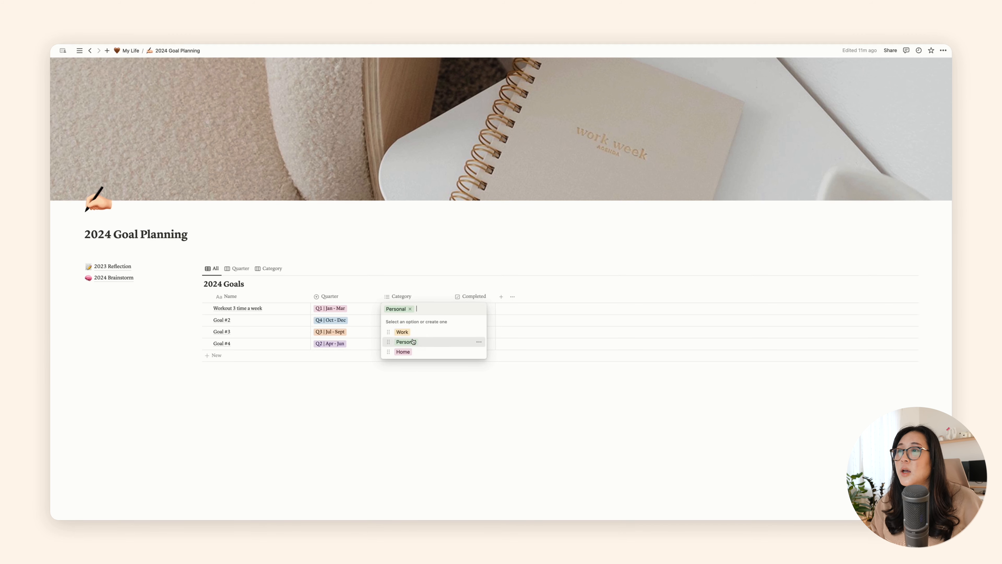
click(479, 333)
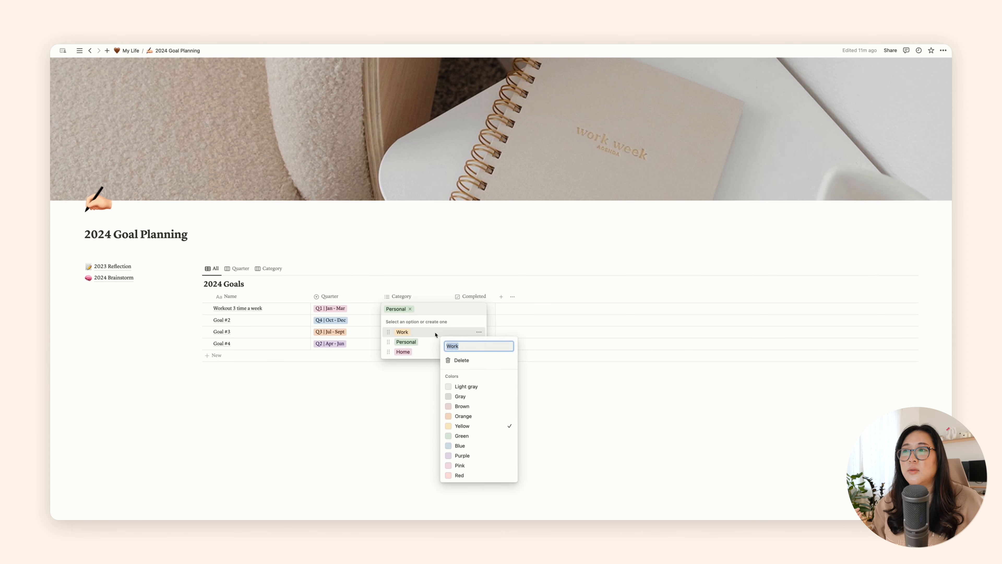
click(364, 281)
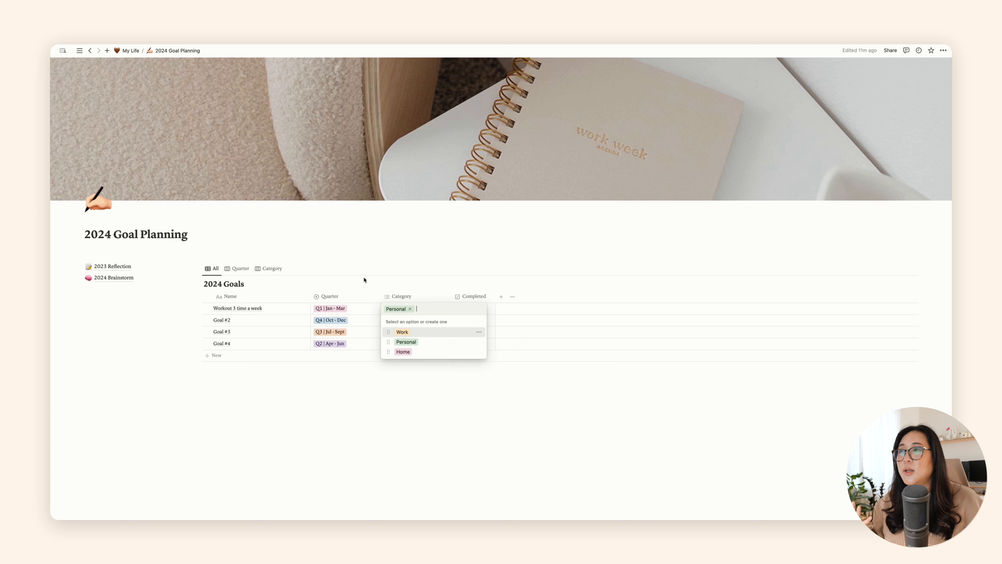
click(343, 311)
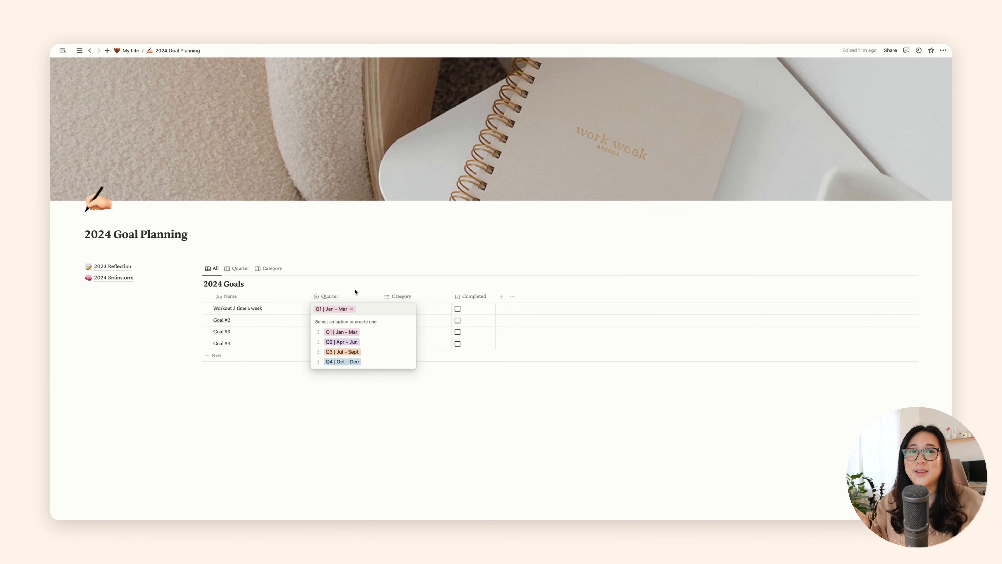
key(Escape)
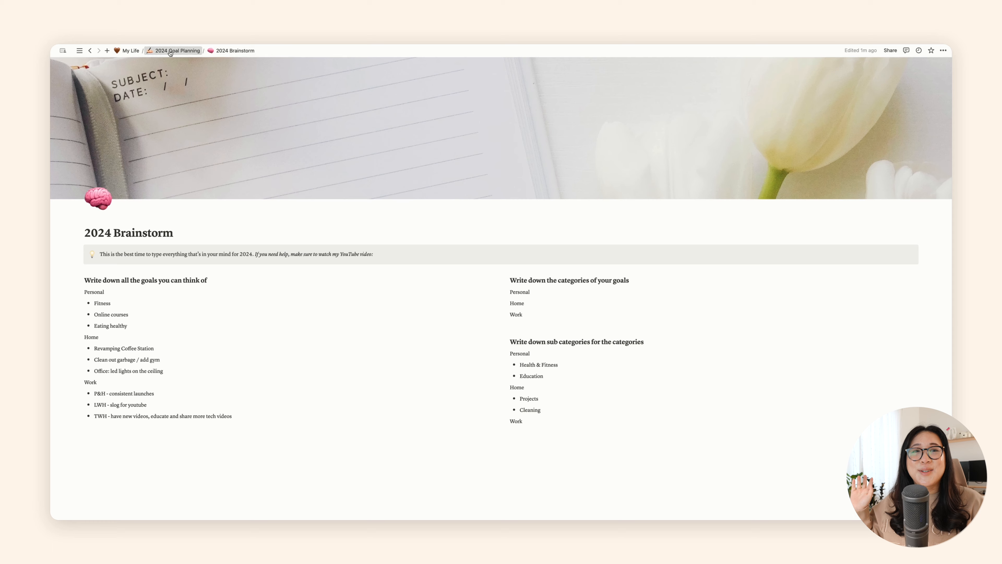
Step: On the 2024 Goal Planning page, rename Goal #2 as "Revamp Coffee Station", set its quarter to Q1 | Jan - Mar and add the category Personal
click(180, 51)
triple_click(238, 321)
text(Revamp Coffee Station)
click(339, 320)
click(336, 343)
click(414, 320)
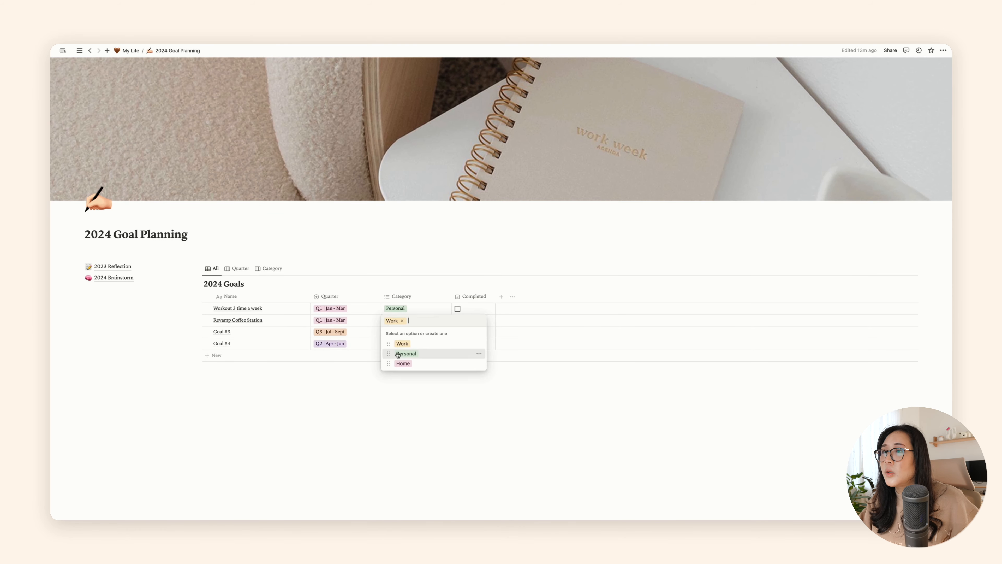
click(400, 353)
Step: Rename Goal #3 as "Cleaning out garage" with quarter Q2 | Apr - Jun, and remove the Work category from Revamp Coffee Station
click(244, 332)
text(Cleaning out garage)
click(336, 332)
click(335, 365)
click(398, 320)
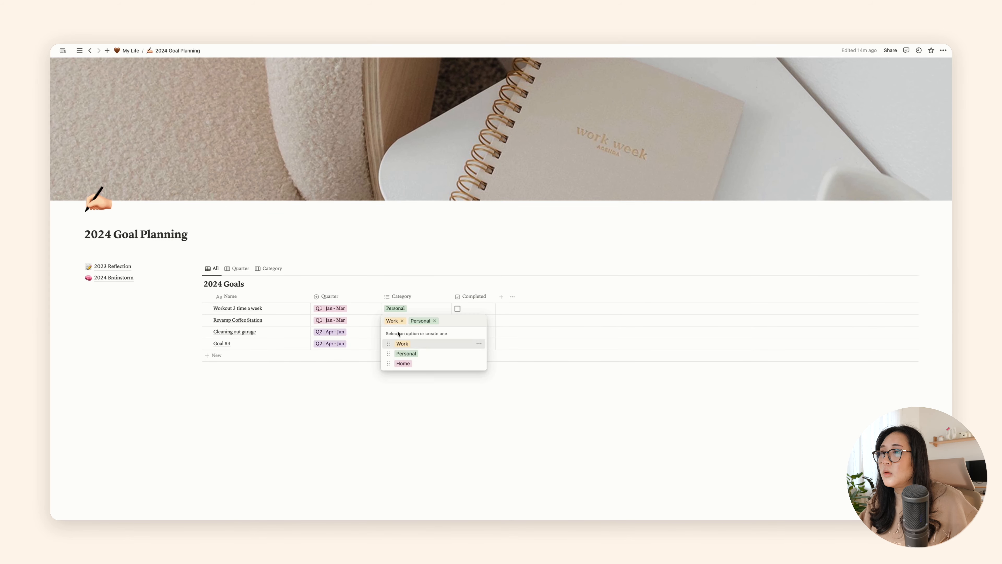
click(401, 321)
Step: Rename Goal #4 as "LED lights for office" and set its quarter to Q1 | Jan - Mar and its category to Personal
click(240, 343)
triple_click(239, 343)
text(LED lights for office)
click(322, 344)
click(331, 344)
click(333, 366)
click(406, 344)
click(401, 377)
Step: Add the goal "SLOG for YouTube (LWH)" with quarter Q1 | Jan - Mar and category Work
click(216, 356)
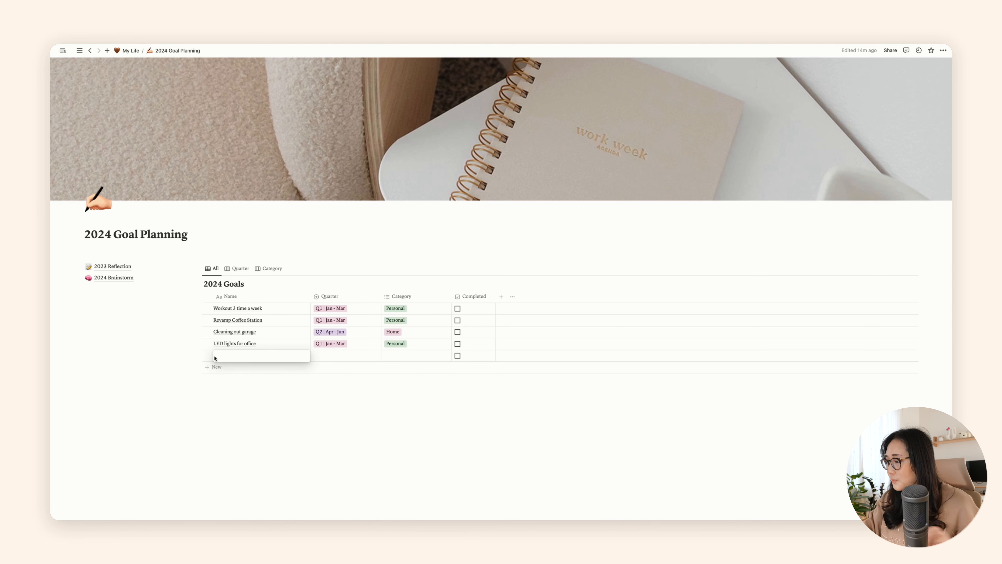
text(s)
key(BackSpace)
text(SLOG for YouTube (LWH))
click(339, 355)
click(359, 376)
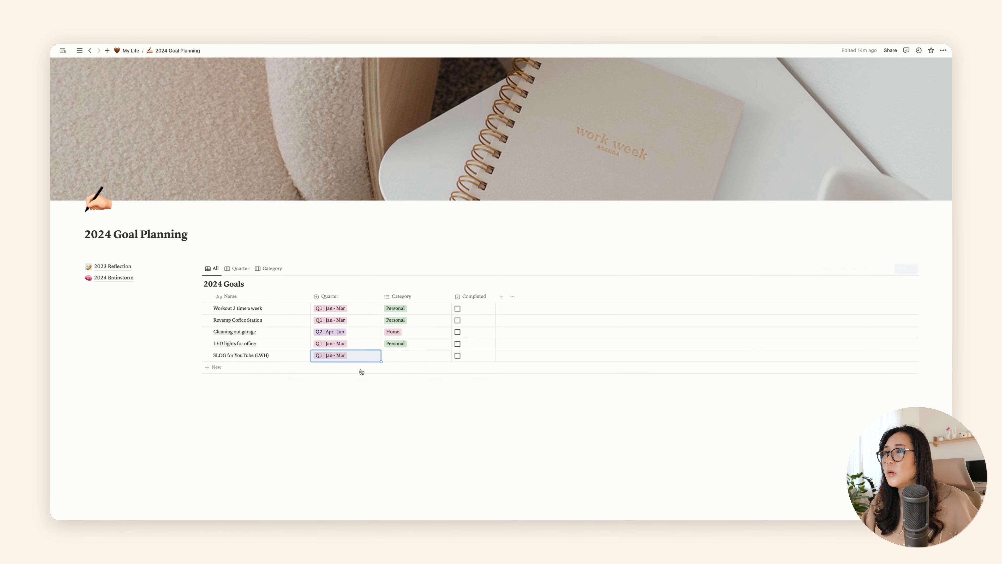
click(414, 356)
click(401, 378)
Step: Add the goal "Consistent Launches (P&H)" with quarter Q1 | Jan - Mar
click(220, 366)
text(Consistent Launches (P&H))
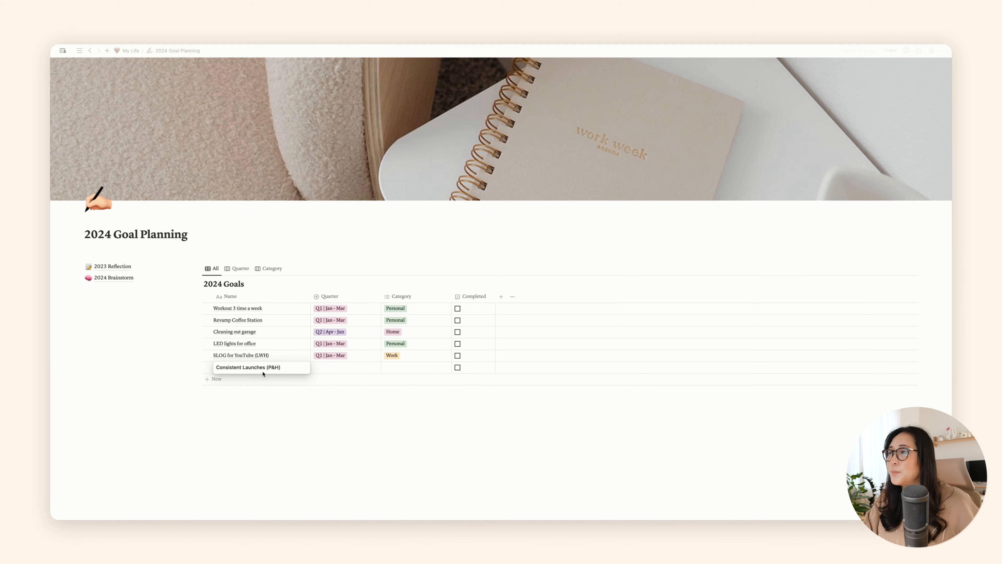
click(339, 367)
click(341, 391)
Step: Add the goal "New videos for TWH" with quarter Q2 | Apr - Jun and category Work
click(225, 379)
text(New videos for TWH)
click(339, 379)
click(341, 412)
click(410, 378)
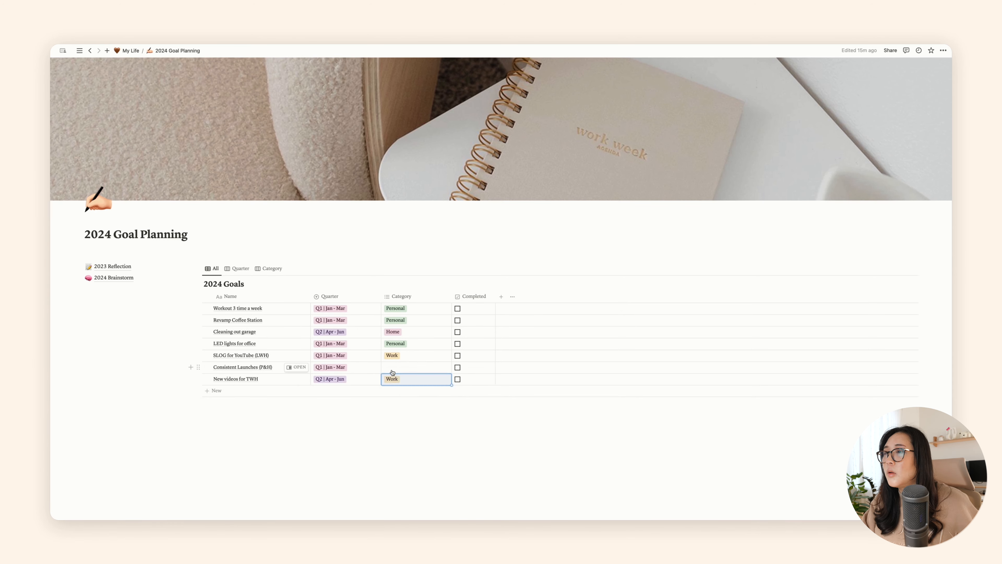
Step: Add the goal "Finish Online Courses" with quarter Q2 | Apr - Jun and category Work
click(221, 390)
text(Finish Online Courses)
click(340, 390)
click(340, 424)
click(411, 391)
click(401, 414)
click(342, 410)
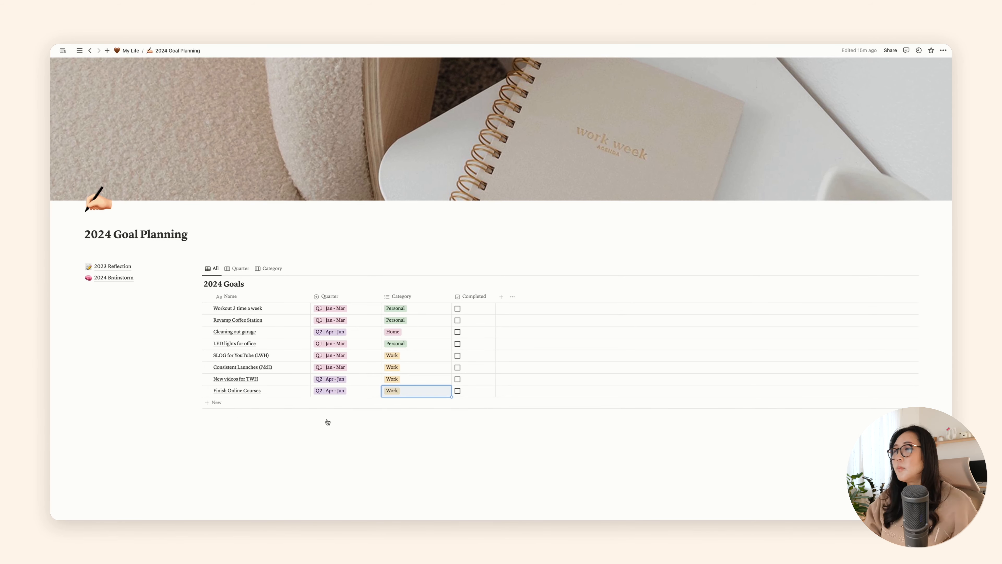
Step: Add the goal "Meal prep (Eat healthier)" with quarter Q1 | Jan - Mar and category Personal
click(222, 403)
text(Meal prep (Eat healthier))
click(341, 402)
click(341, 426)
click(411, 403)
click(404, 436)
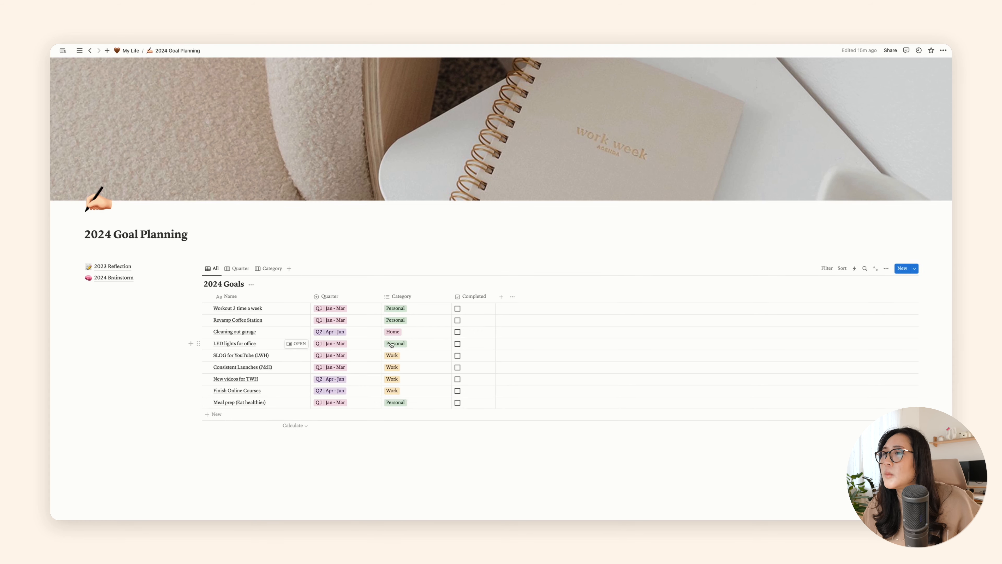
Step: Change the category of "LED lights for office" to Home
click(393, 343)
click(399, 386)
click(360, 434)
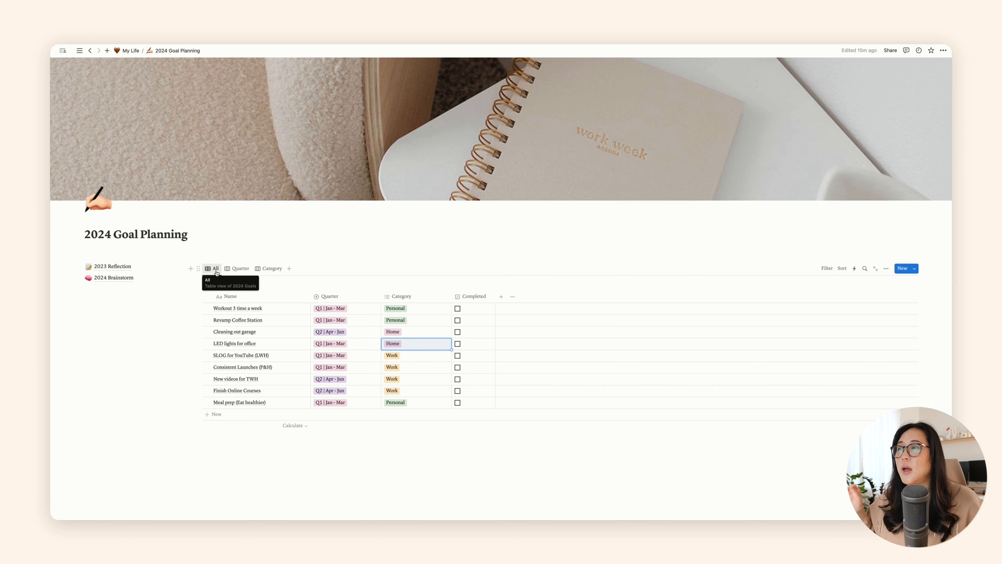
Step: Review the goals grouped by quarter and by category, and return to the full table of goals
click(231, 270)
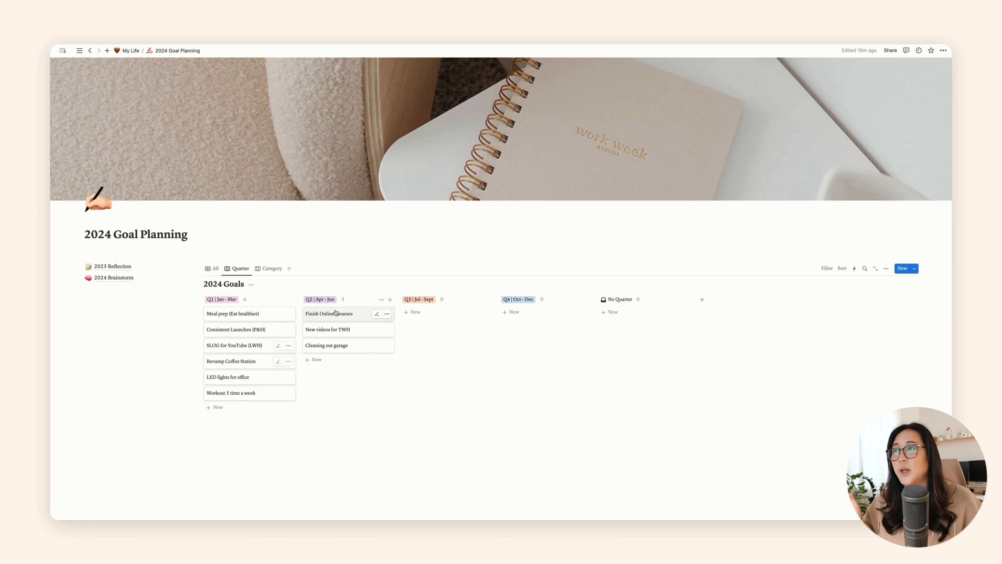
click(266, 270)
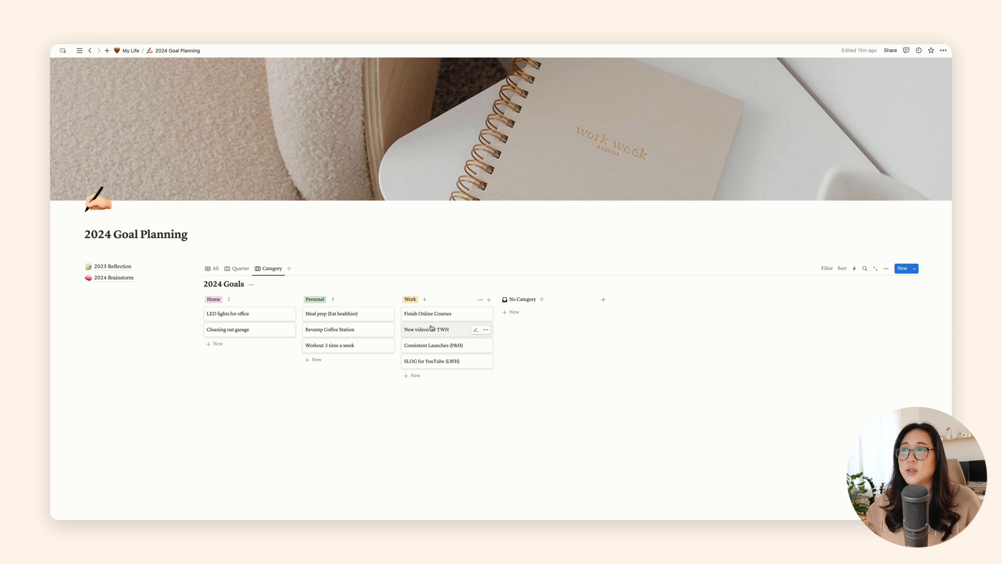
click(212, 269)
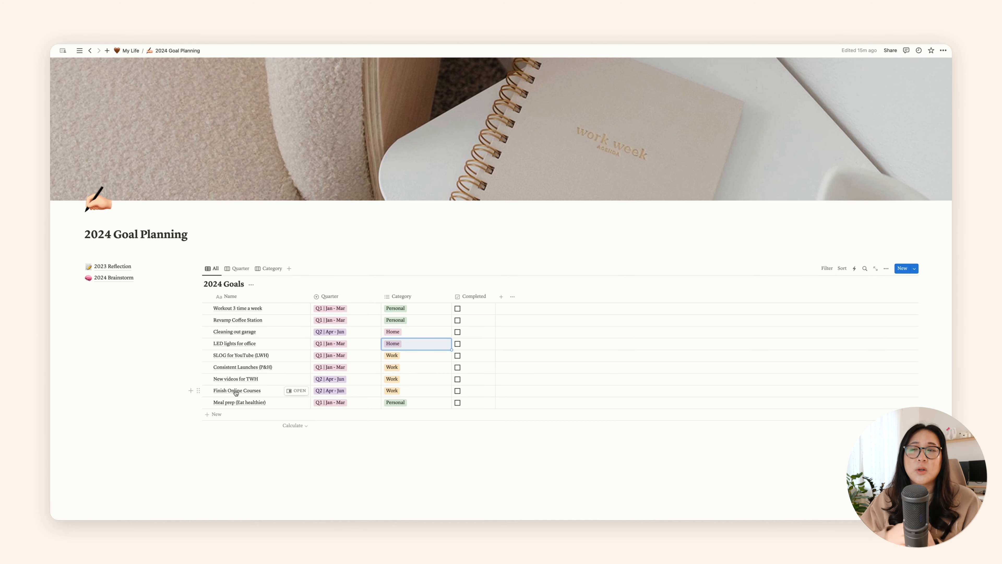
Step: Open the "Finish Online Courses" goal's page and add the bullets "Course #1" and "Course #2" to its body
click(297, 390)
click(565, 184)
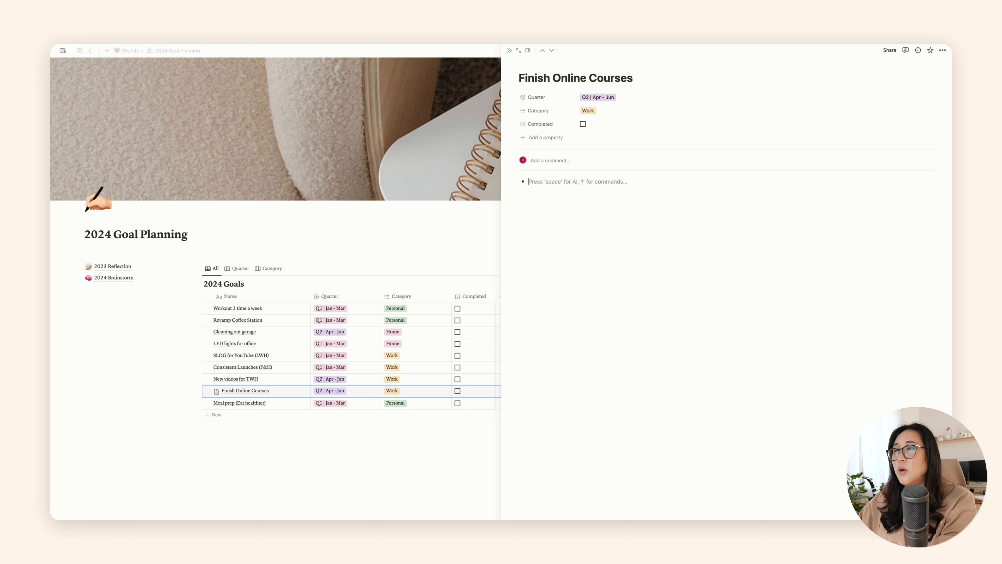
text(- Course)
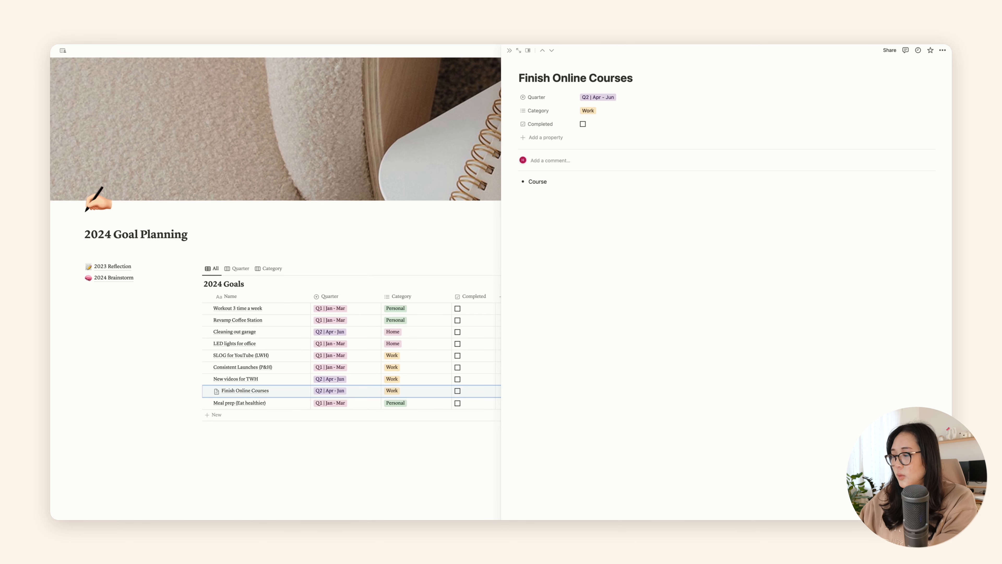
text( #1)
key(Return)
text(Course #2)
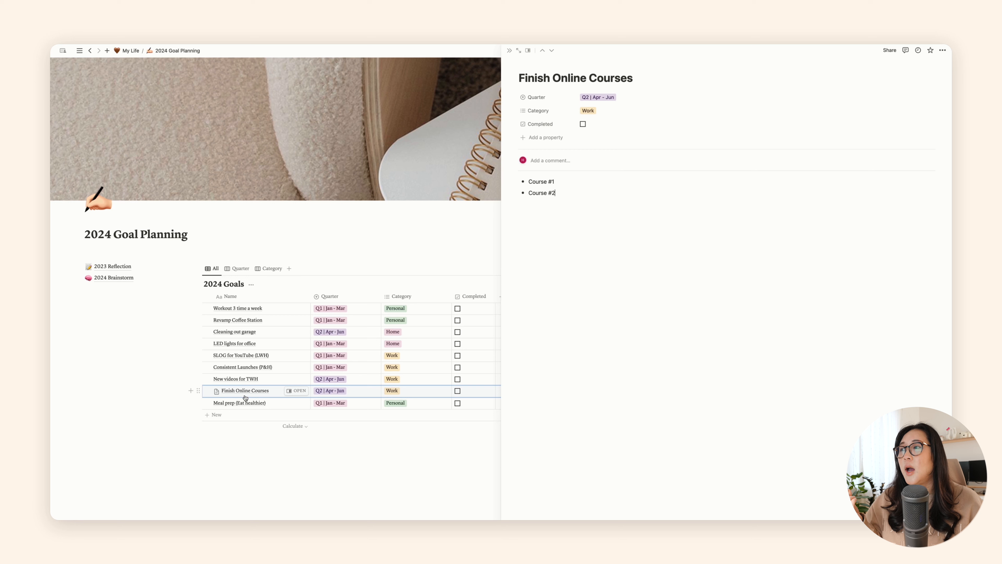
Step: Add the goal "Course #1" to the 2024 Goals table with quarter Q2 | Apr - Jun
click(216, 416)
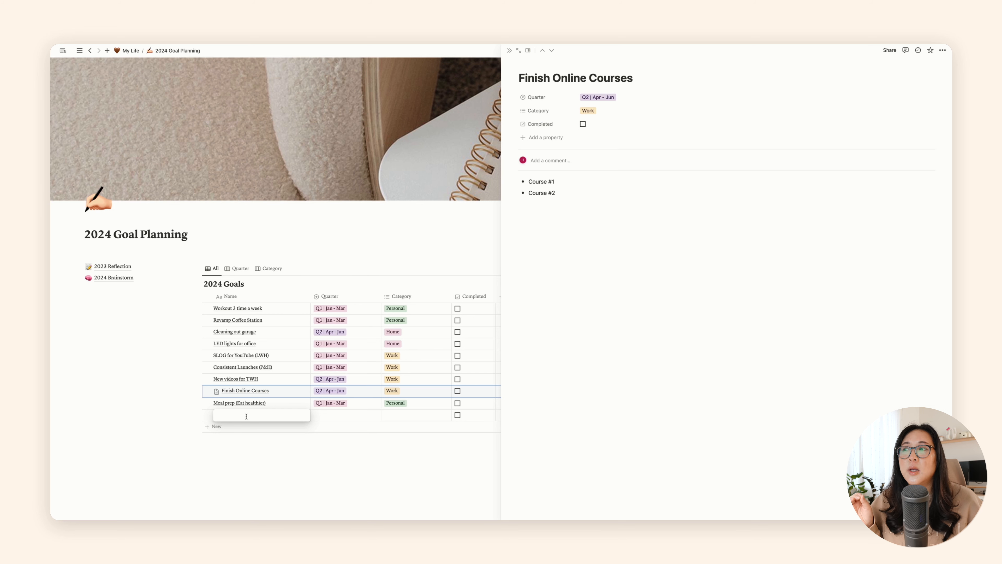
text(Course)
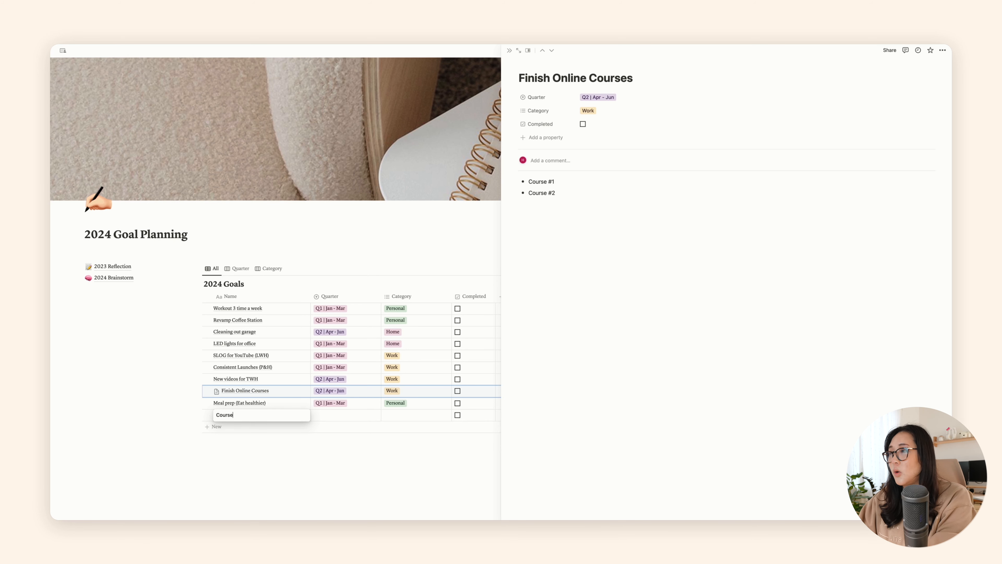
text( #1)
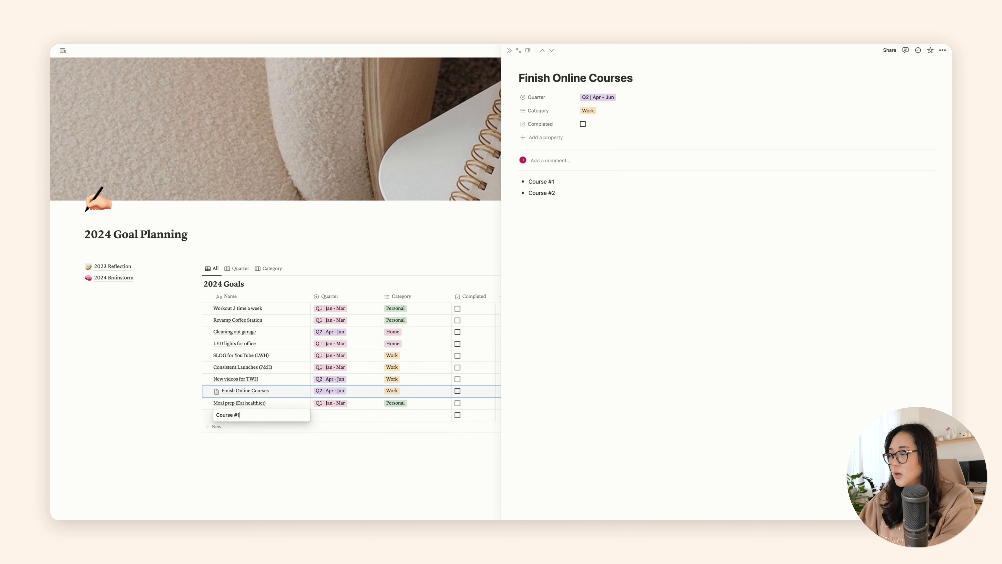
click(340, 416)
click(332, 416)
click(335, 449)
Step: Add the goal "Course #2" to the 2024 Goals table with quarter Q3 | Jul - Sept
click(224, 429)
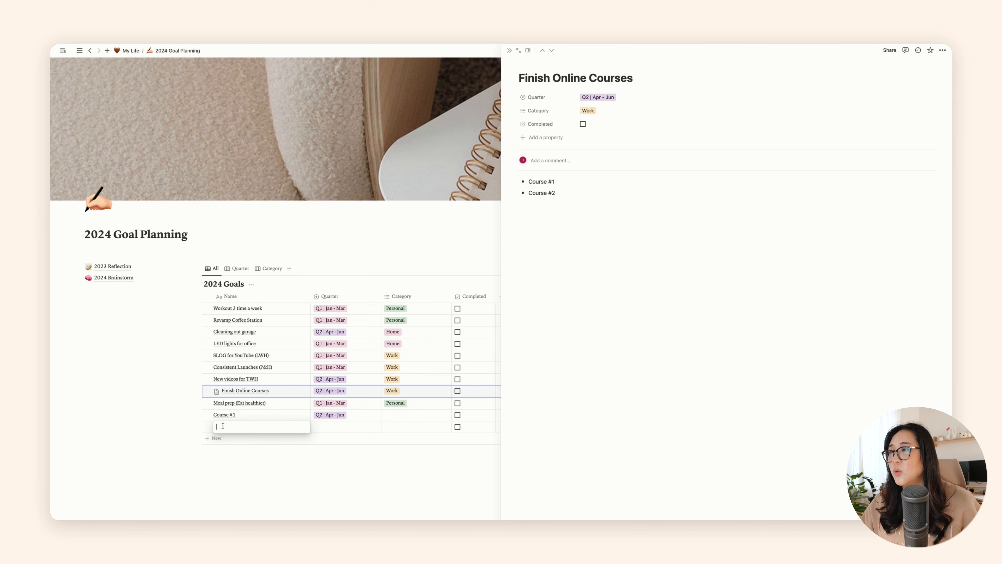
text(Course #)
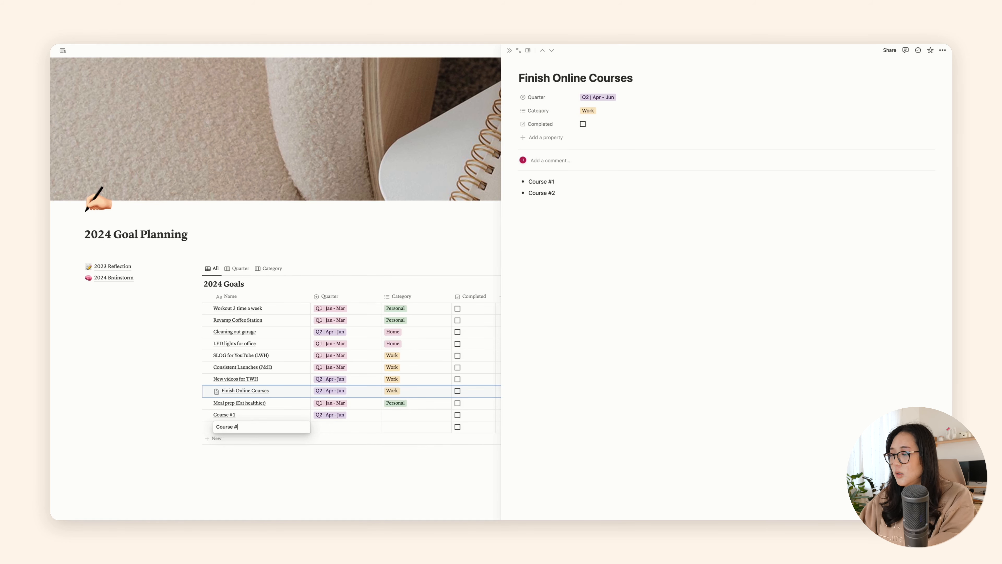
text(2)
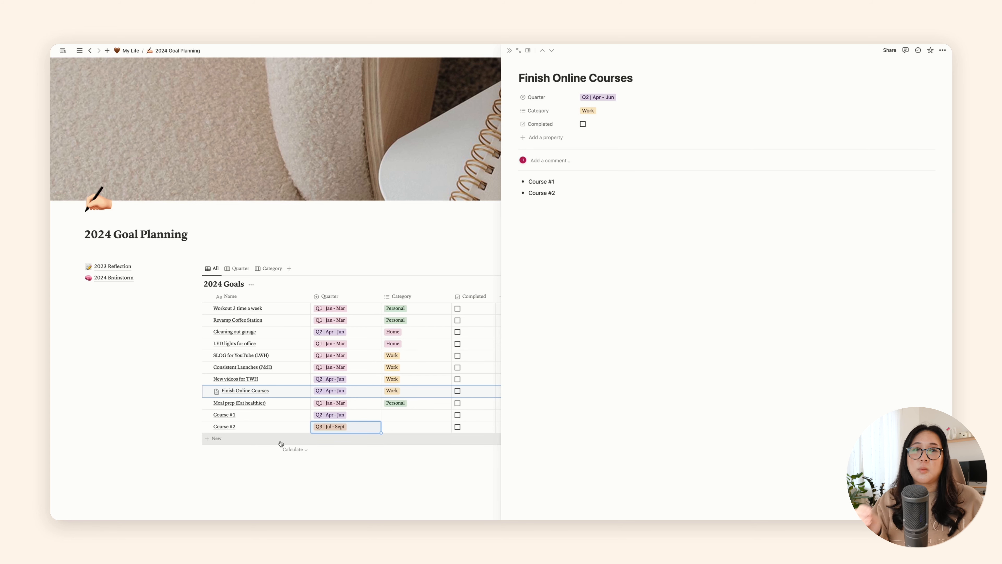